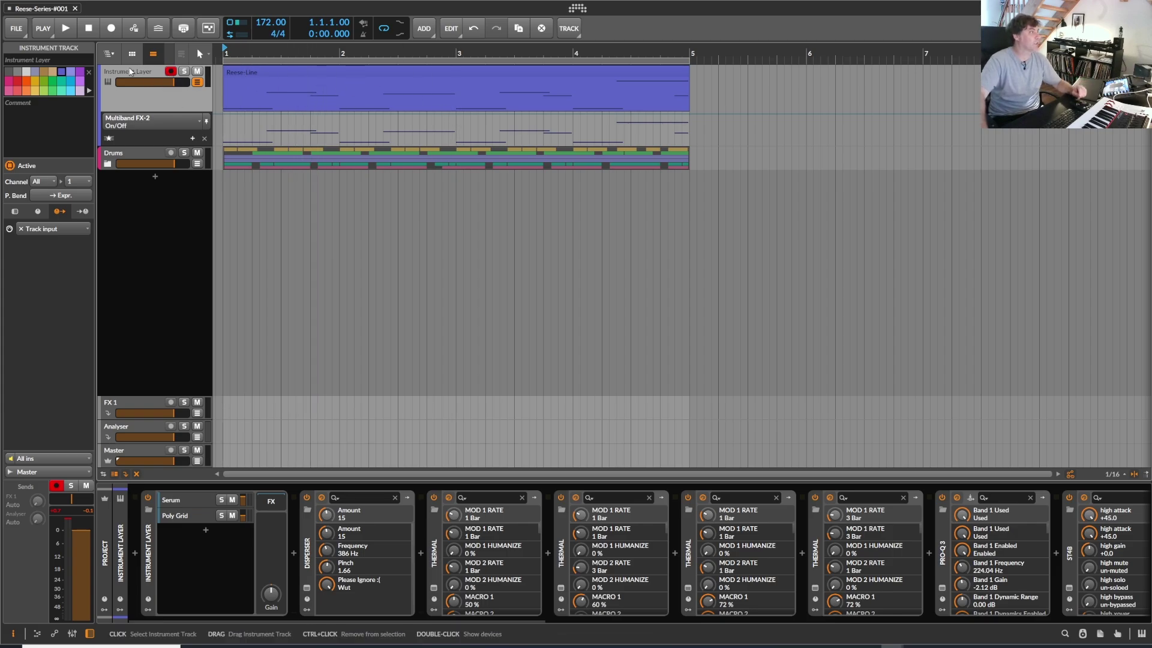
# Peek inside the Drums group, then select it and start arrangement playback.
pyautogui.click(111, 165)
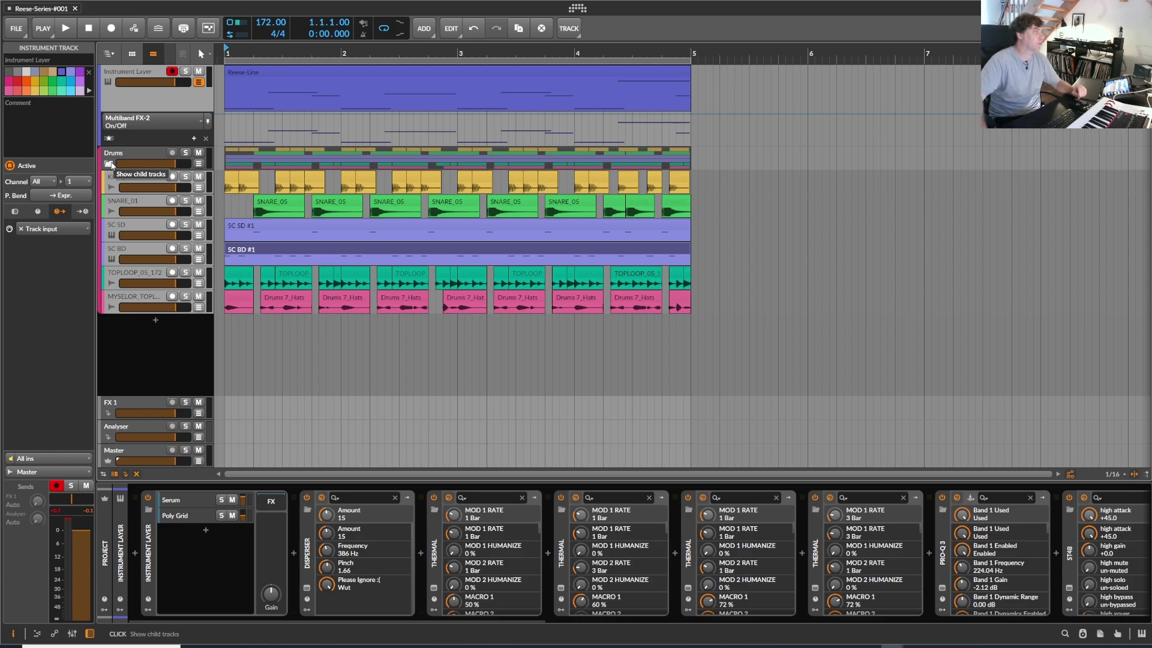
pyautogui.click(108, 165)
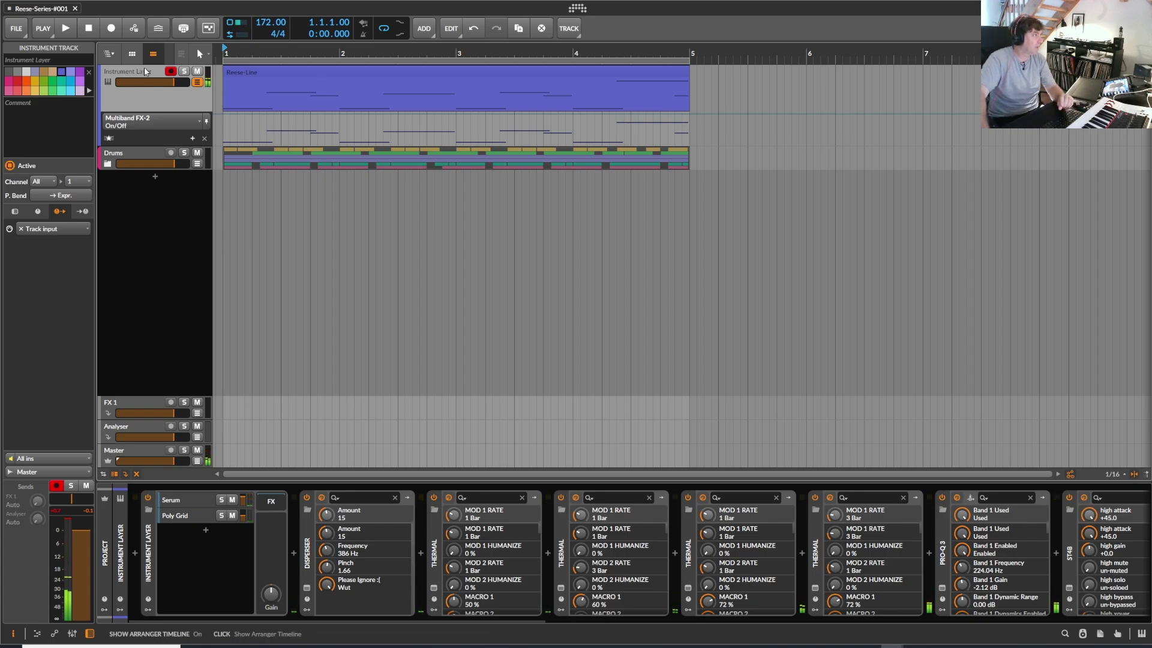
pyautogui.click(157, 155)
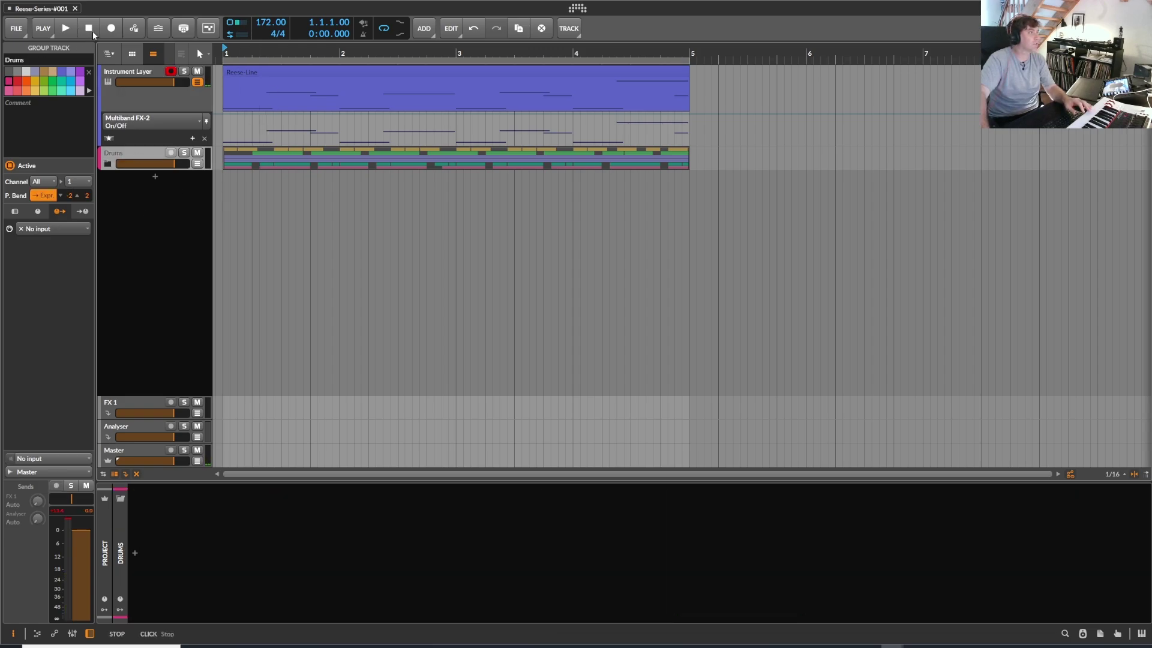
pyautogui.press('space')
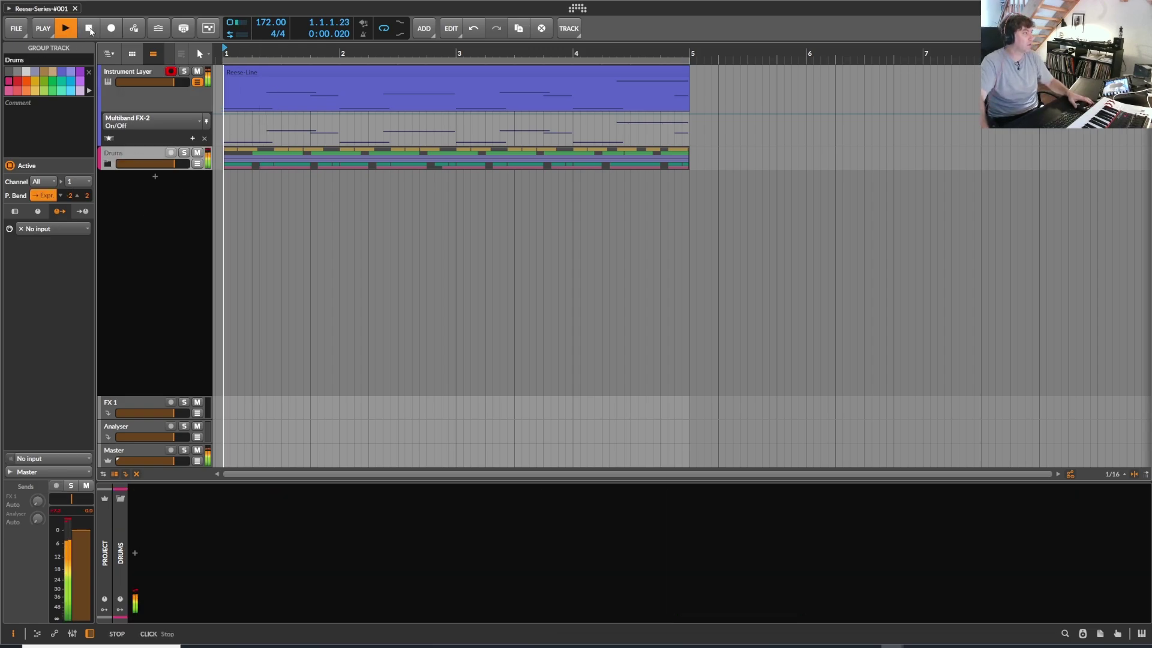
# Restart playback from bar 1, then stop it with the Instrument Layer track selected.
pyautogui.click(89, 29)
pyautogui.press('space')
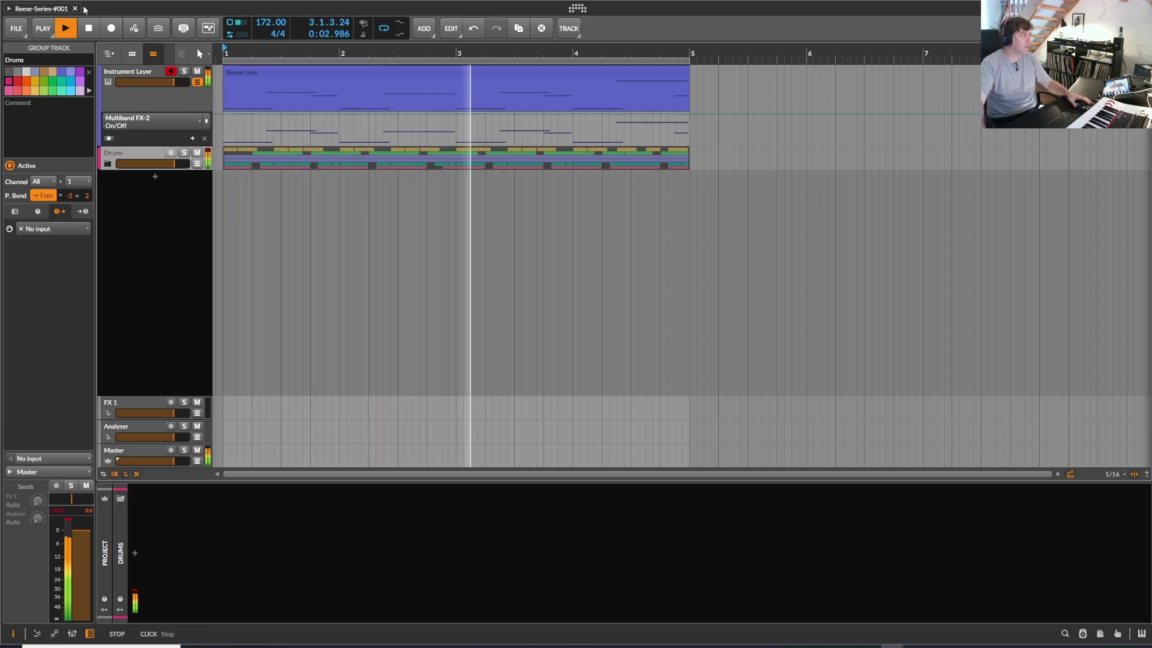
pyautogui.click(151, 72)
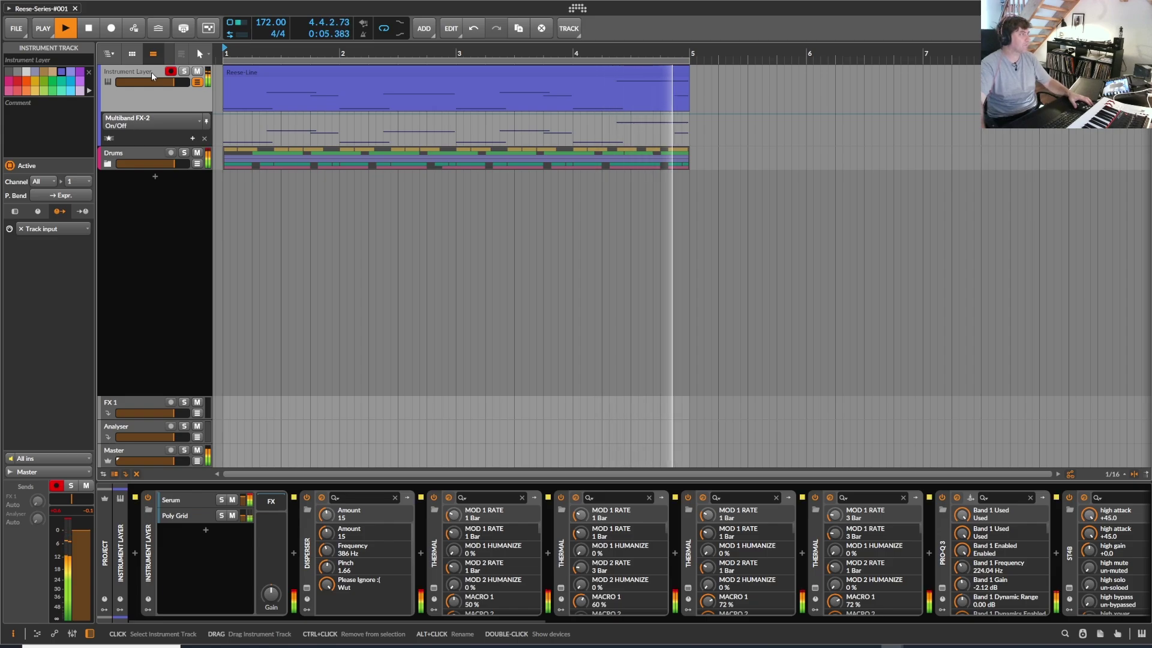
pyautogui.press('space')
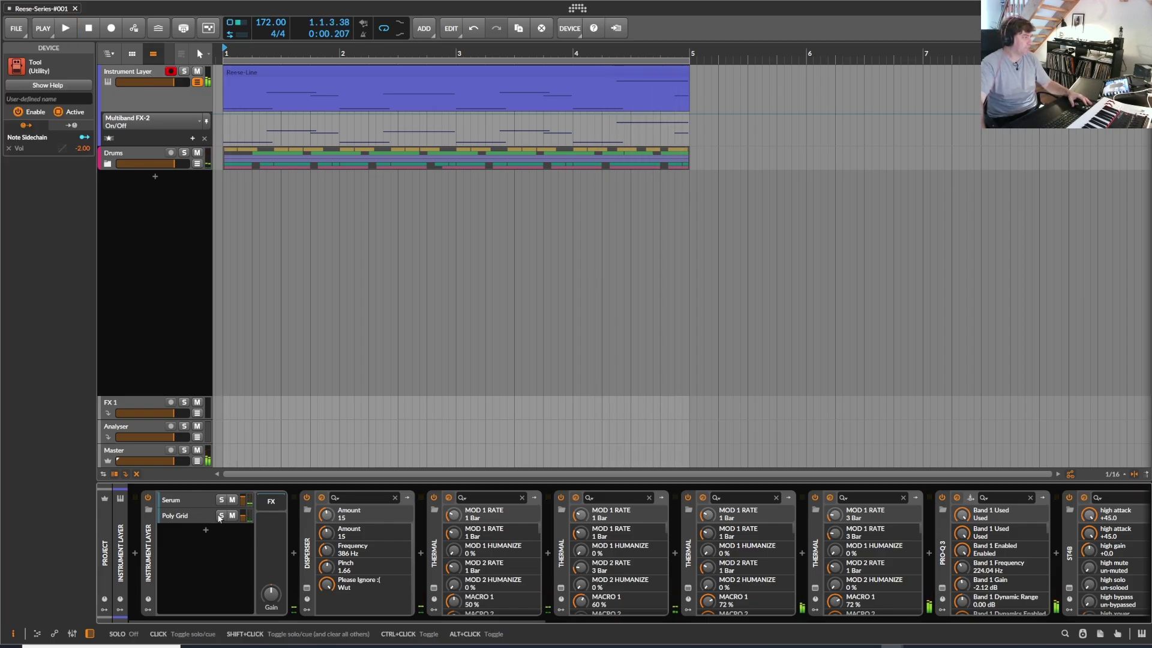
# Open the Serum layer's plug-in window centred, view its FX page, then close it.
pyautogui.click(190, 501)
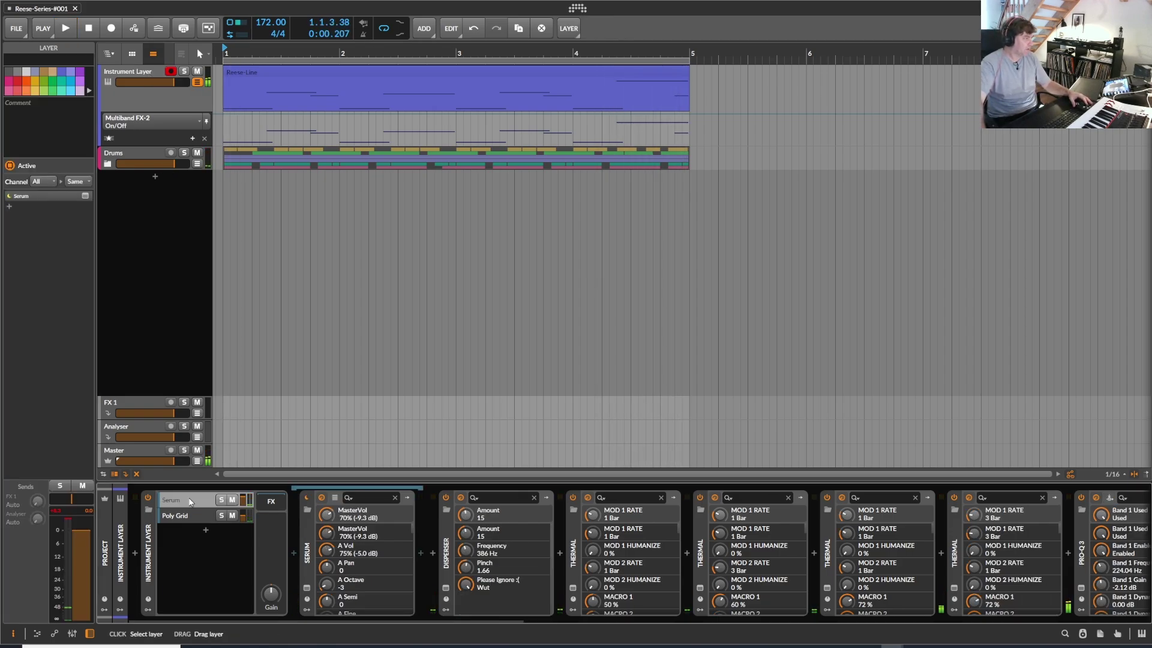
pyautogui.click(308, 589)
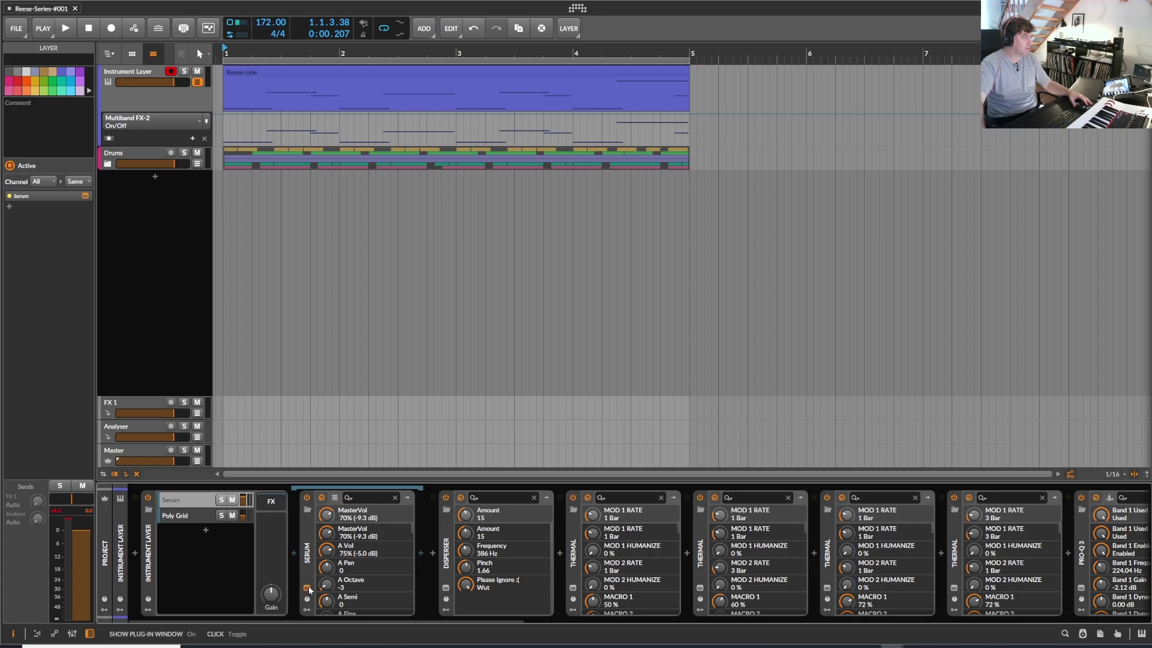
pyautogui.click(85, 196)
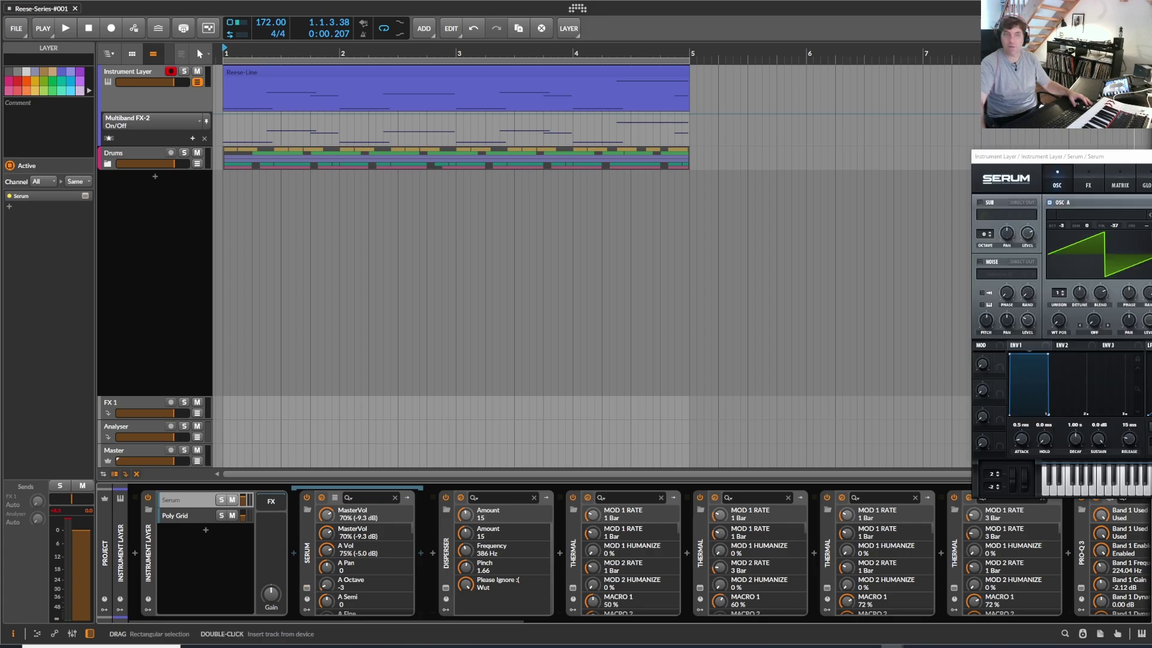
pyautogui.moveTo(1121, 155); pyautogui.dragTo(448, 112)
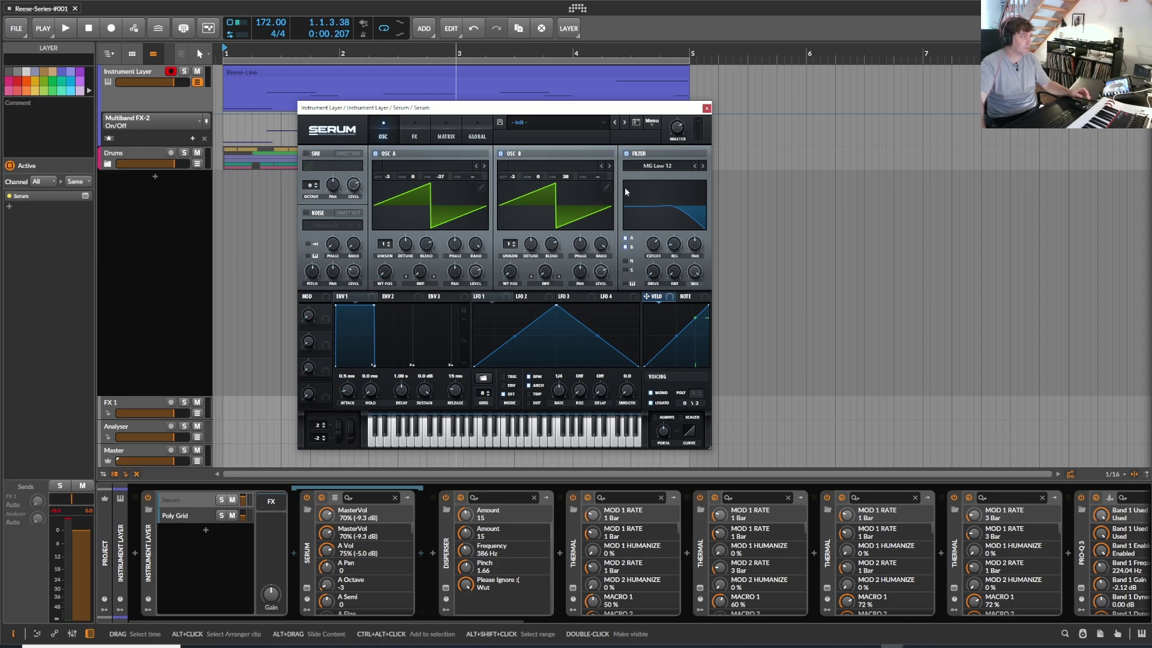
pyautogui.click(415, 137)
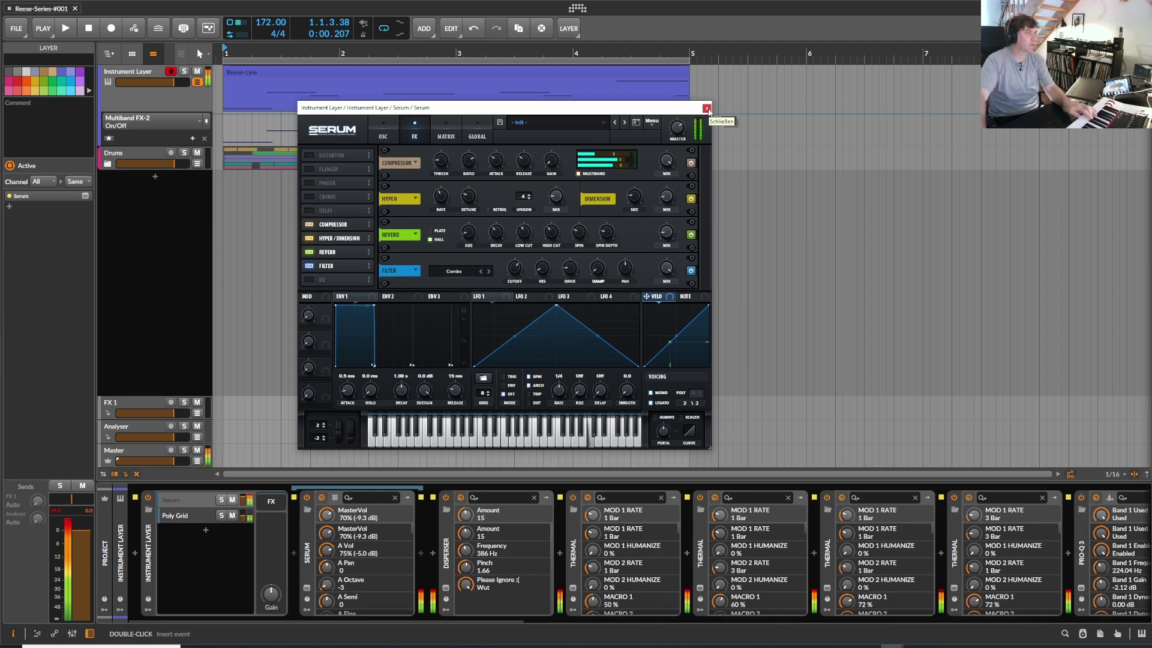
pyautogui.click(308, 511)
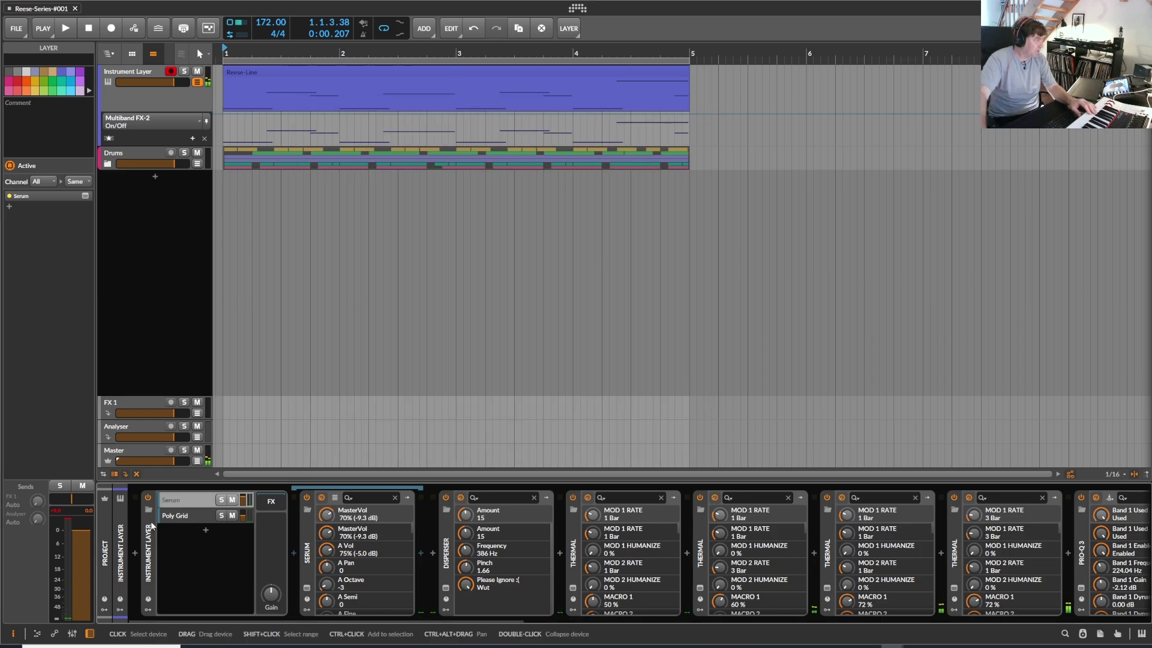
# Open the Poly Grid layer's patch editor to view its noise, unison and ADSR modules, then close it.
pyautogui.click(182, 520)
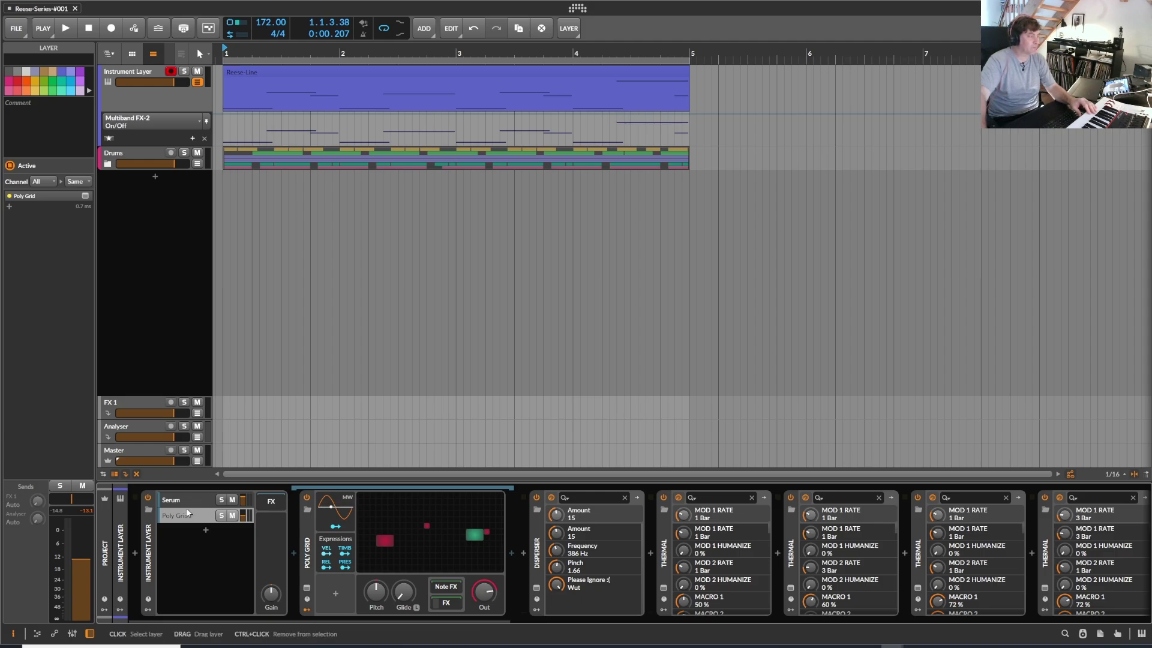
pyautogui.hscroll(3, 195, 519)
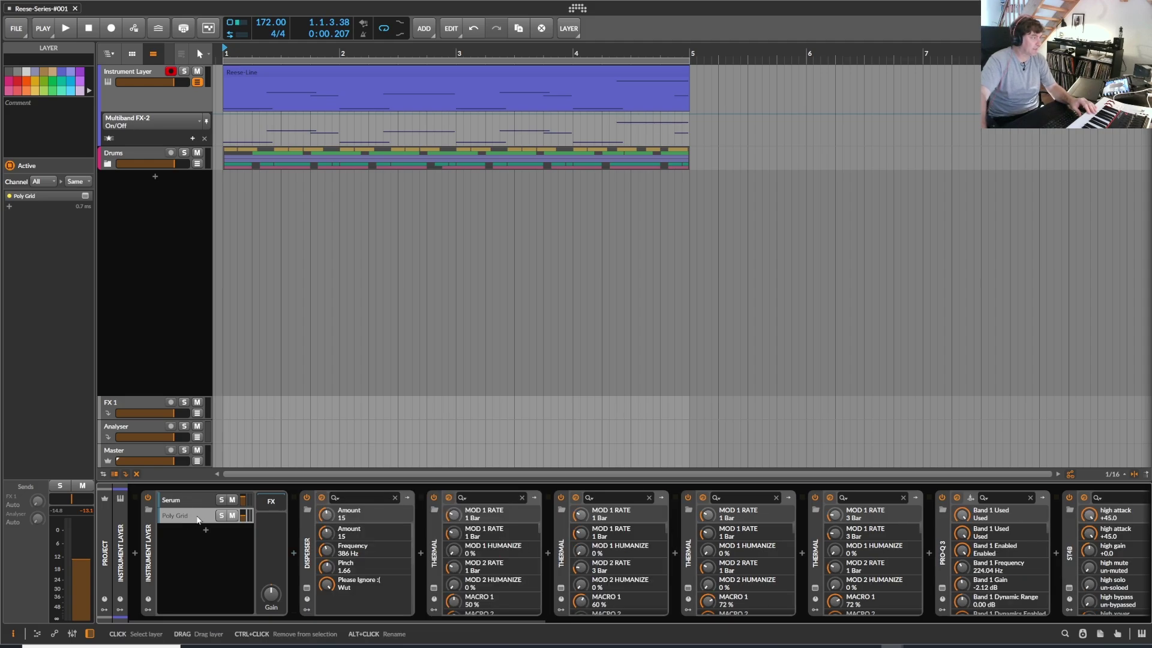
pyautogui.hscroll(-3, 198, 519)
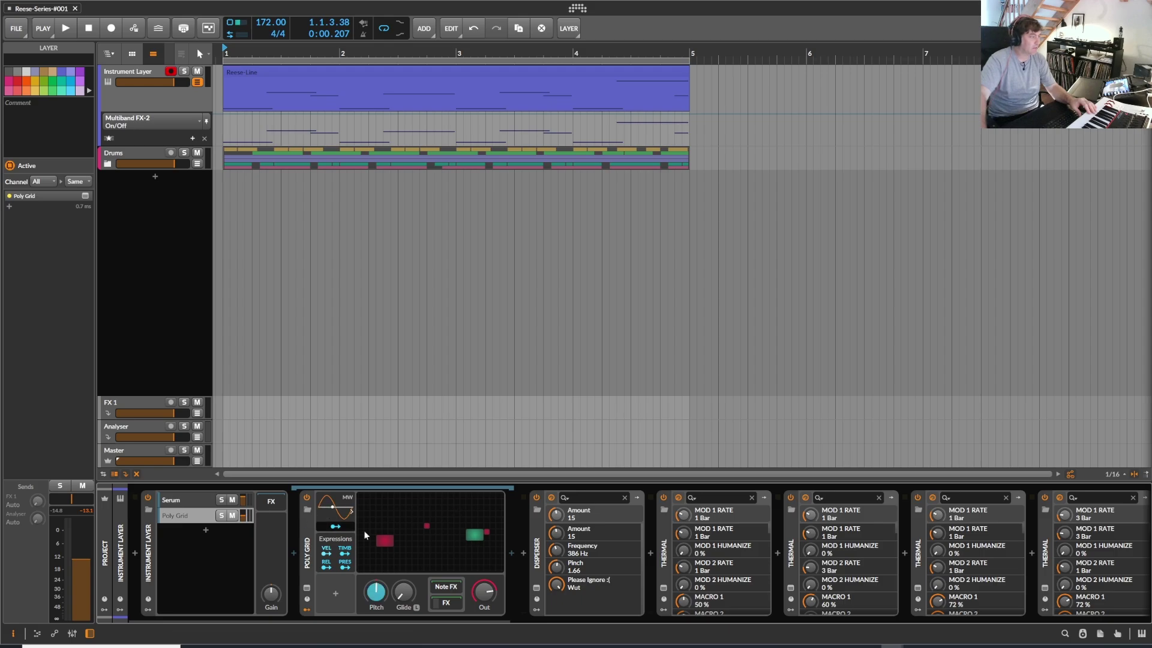
pyautogui.click(452, 537)
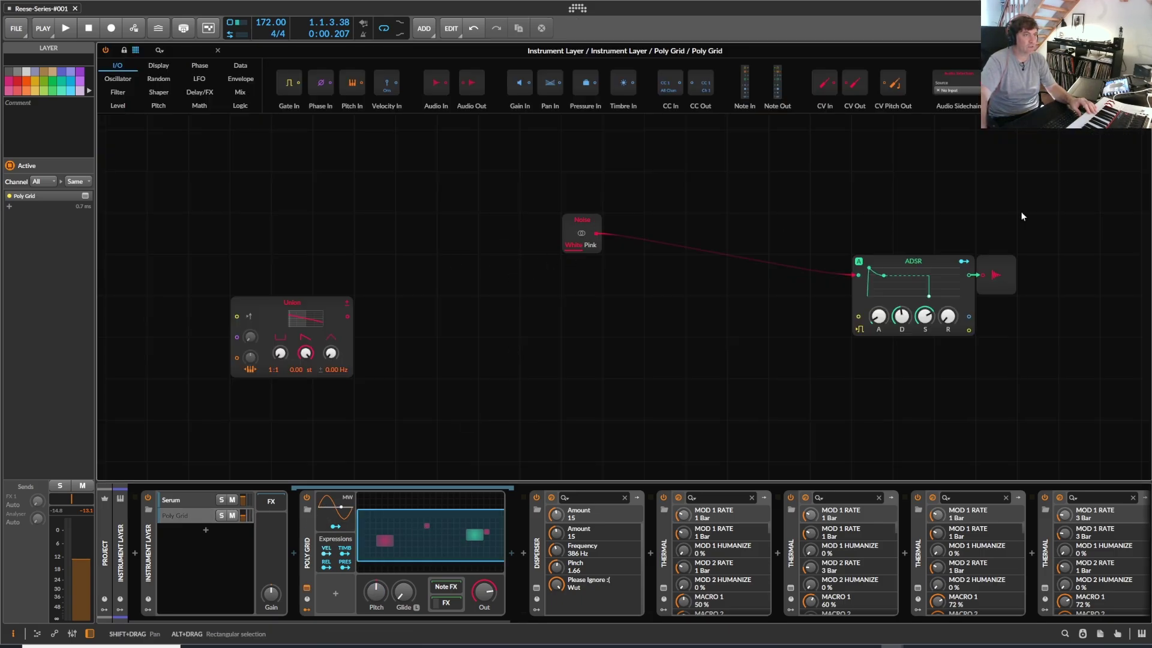
pyautogui.click(432, 535)
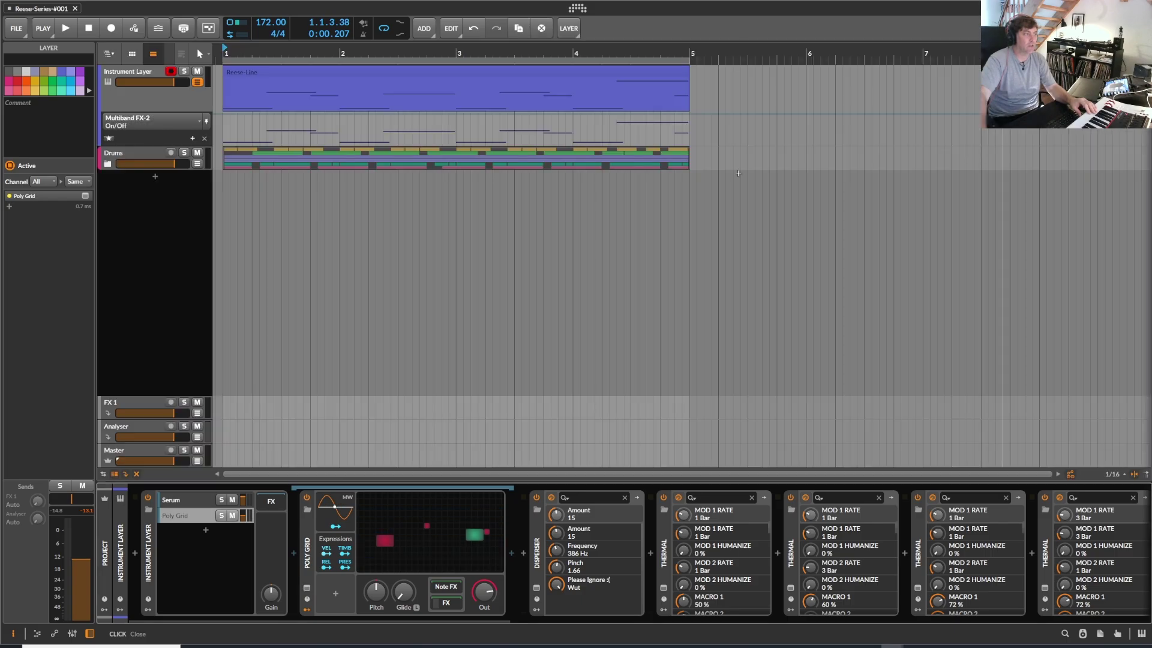
# Show the Poly Grid device settings and compare the Serum and Poly Grid layers.
pyautogui.click(309, 522)
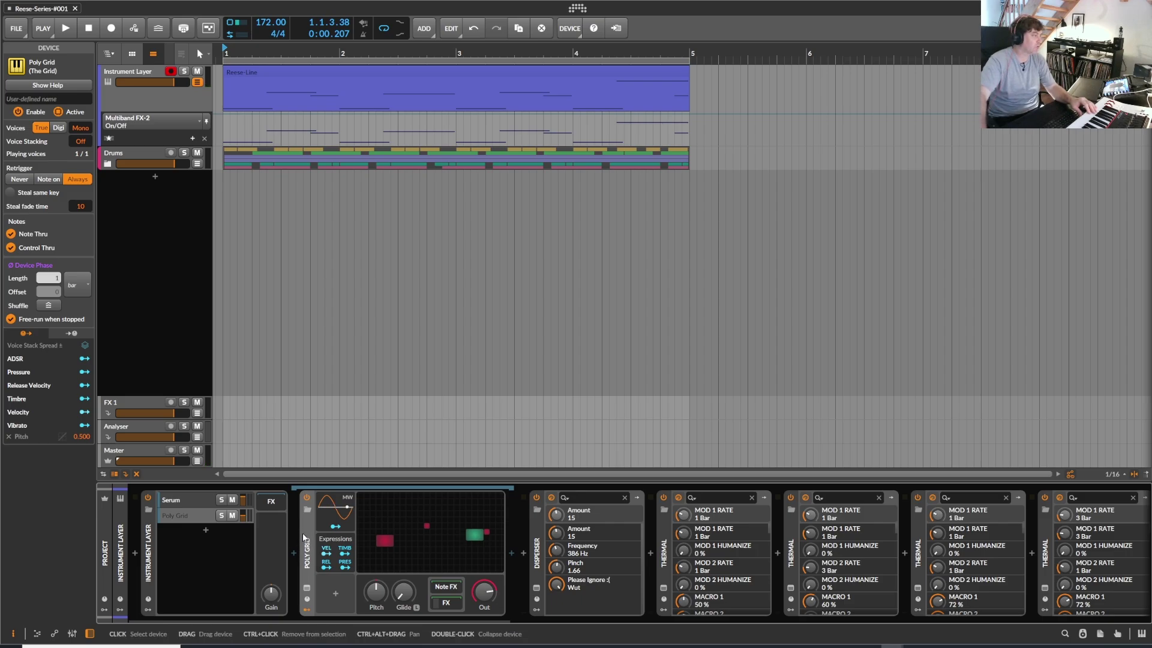
pyautogui.click(177, 515)
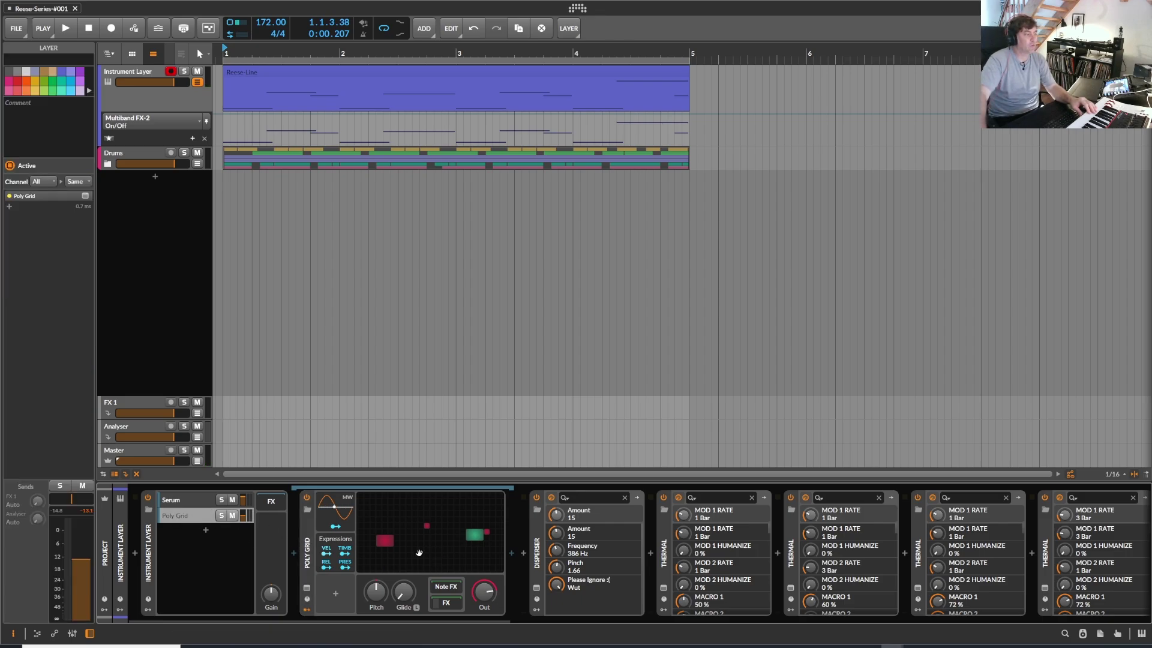
pyautogui.click(196, 504)
pyautogui.click(197, 514)
pyautogui.click(196, 504)
pyautogui.click(197, 516)
pyautogui.click(198, 502)
pyautogui.click(195, 516)
pyautogui.click(197, 503)
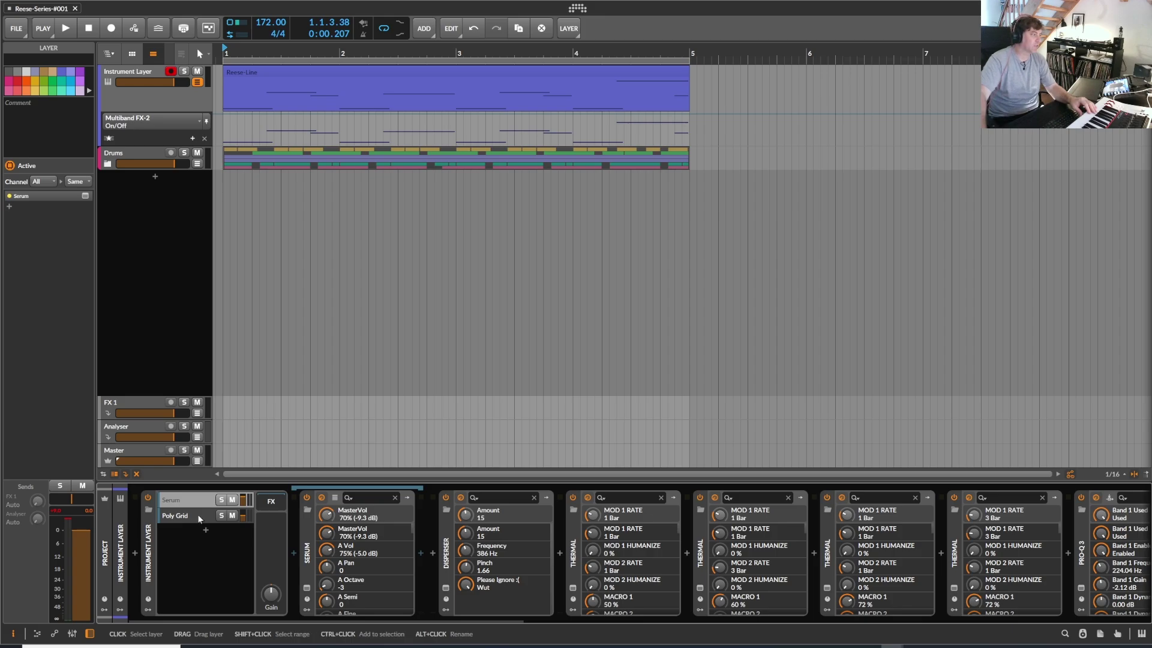
# Set the Poly Grid layer's Out level to +6.0 dB and toggle the layers' chain view off and on.
pyautogui.click(199, 513)
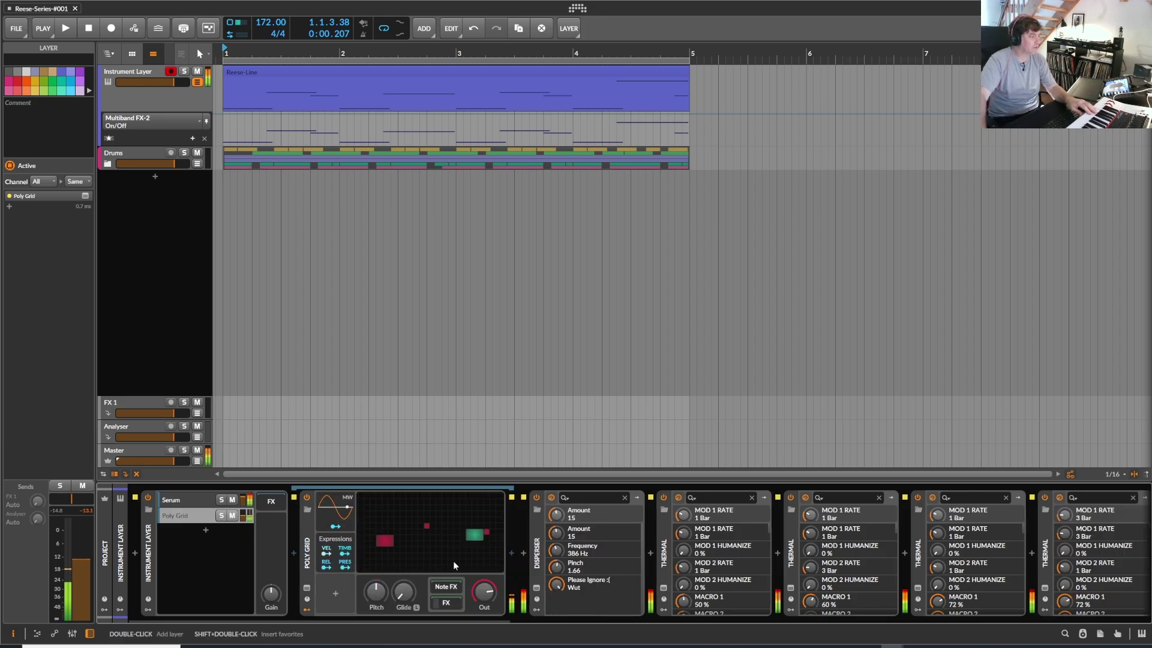
pyautogui.moveTo(485, 593)
pyautogui.mouseDown()
pyautogui.moveTo(484, 577)
pyautogui.moveTo(485, 588)
pyautogui.mouseUp()
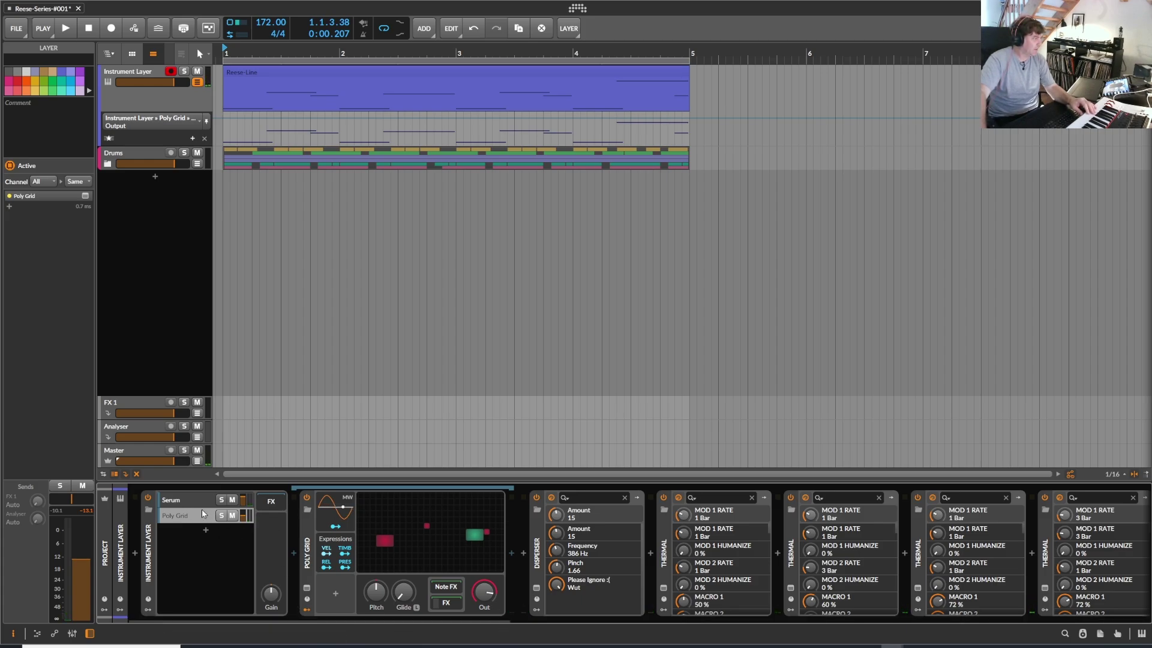
pyautogui.click(284, 502)
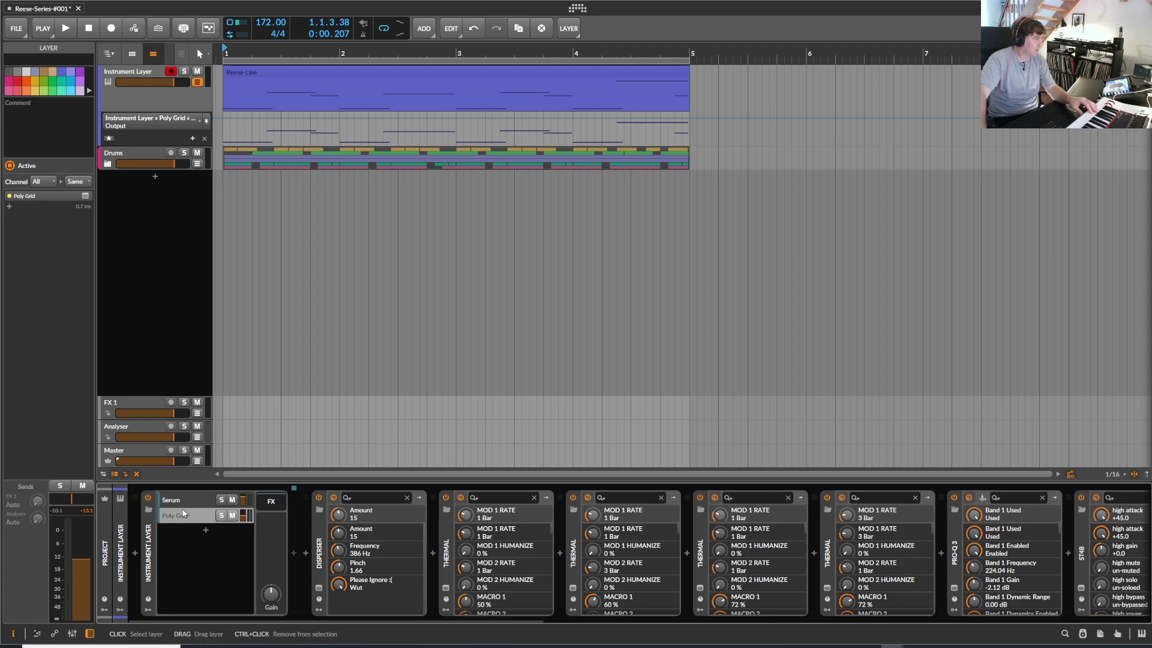
pyautogui.click(281, 502)
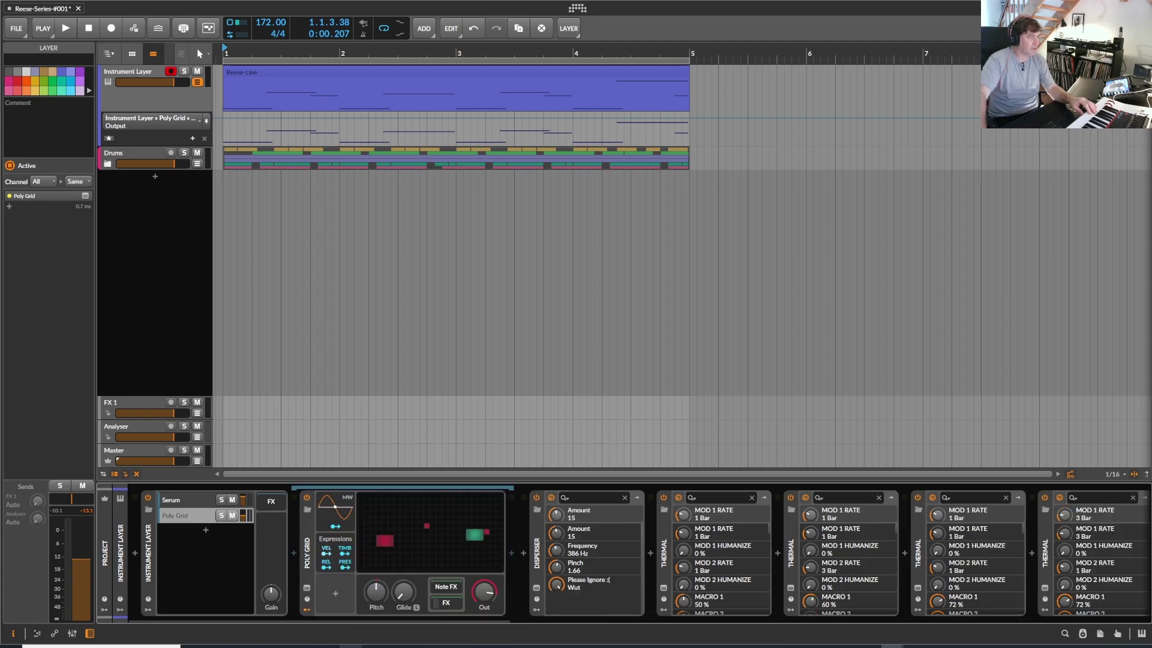
# Open the Disperser and first Thermal plug-in windows, with Thermal moved fully into view.
pyautogui.moveTo(343, 620); pyautogui.dragTo(423, 621)
pyautogui.click(320, 588)
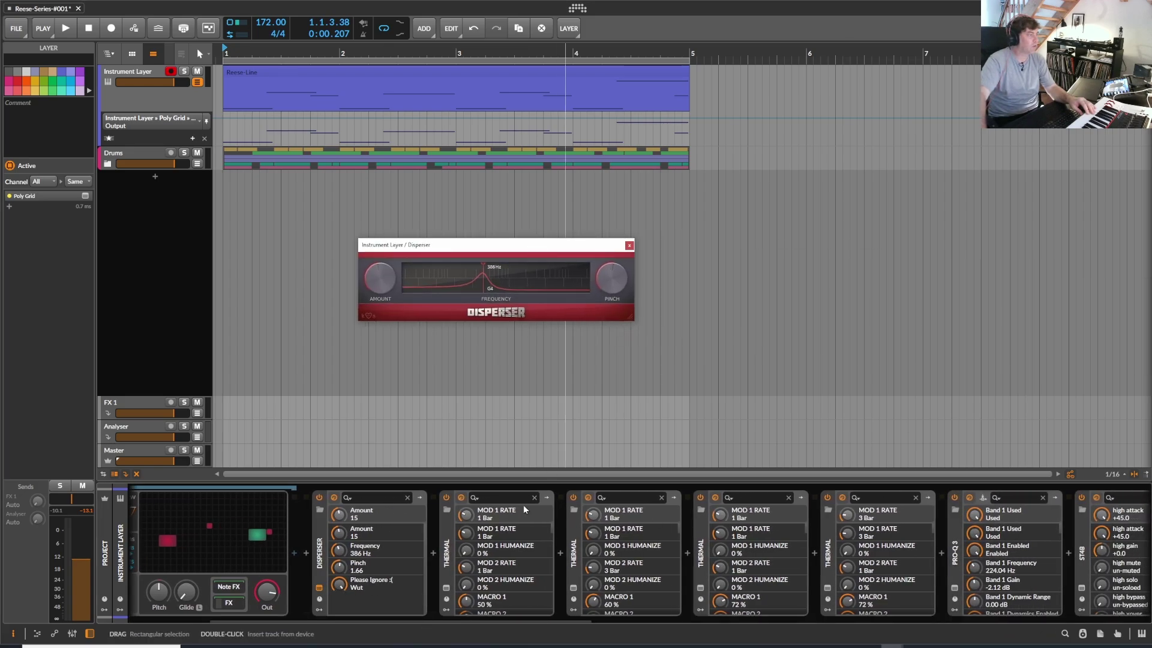
pyautogui.click(450, 542)
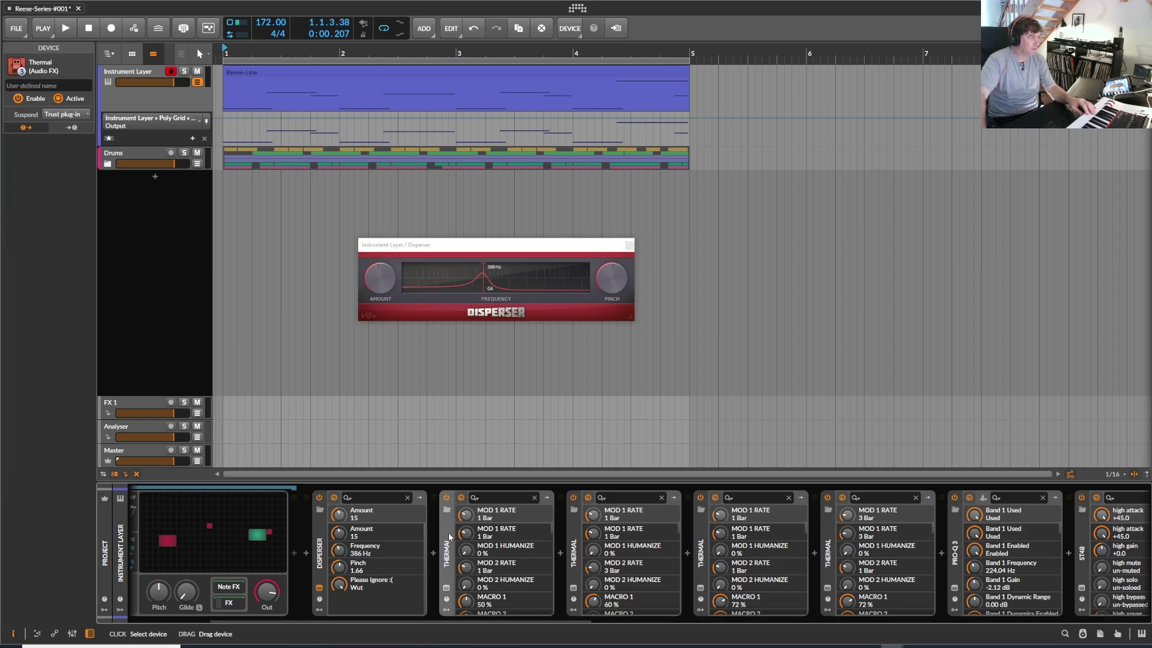
pyautogui.click(445, 589)
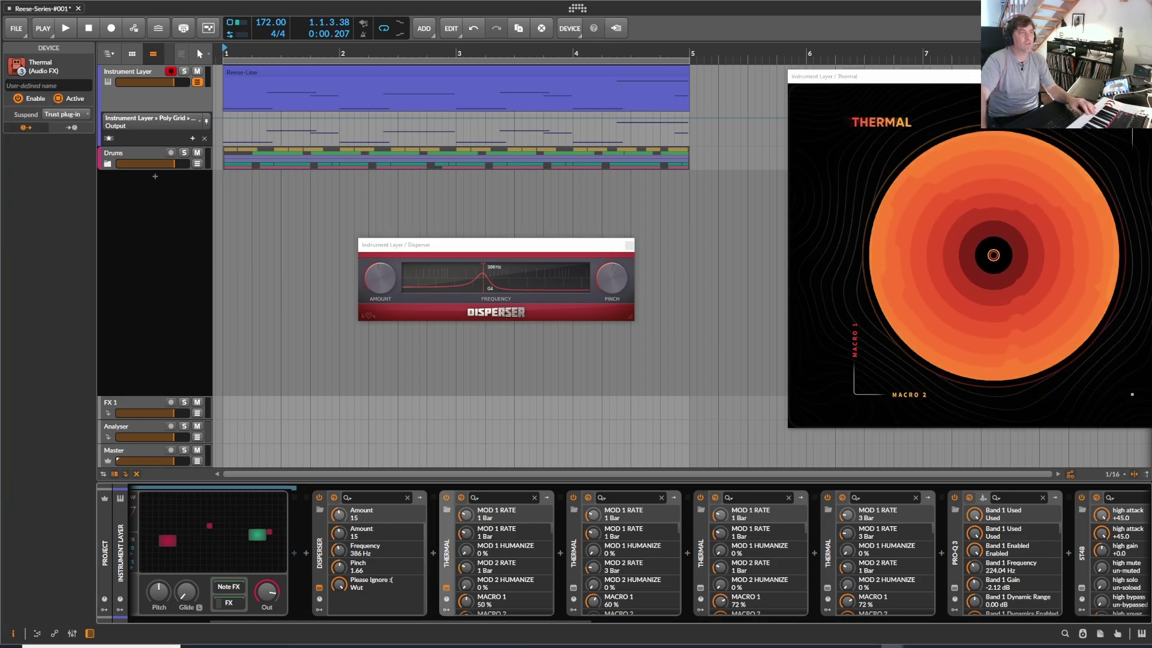
pyautogui.moveTo(1080, 77); pyautogui.dragTo(513, 84)
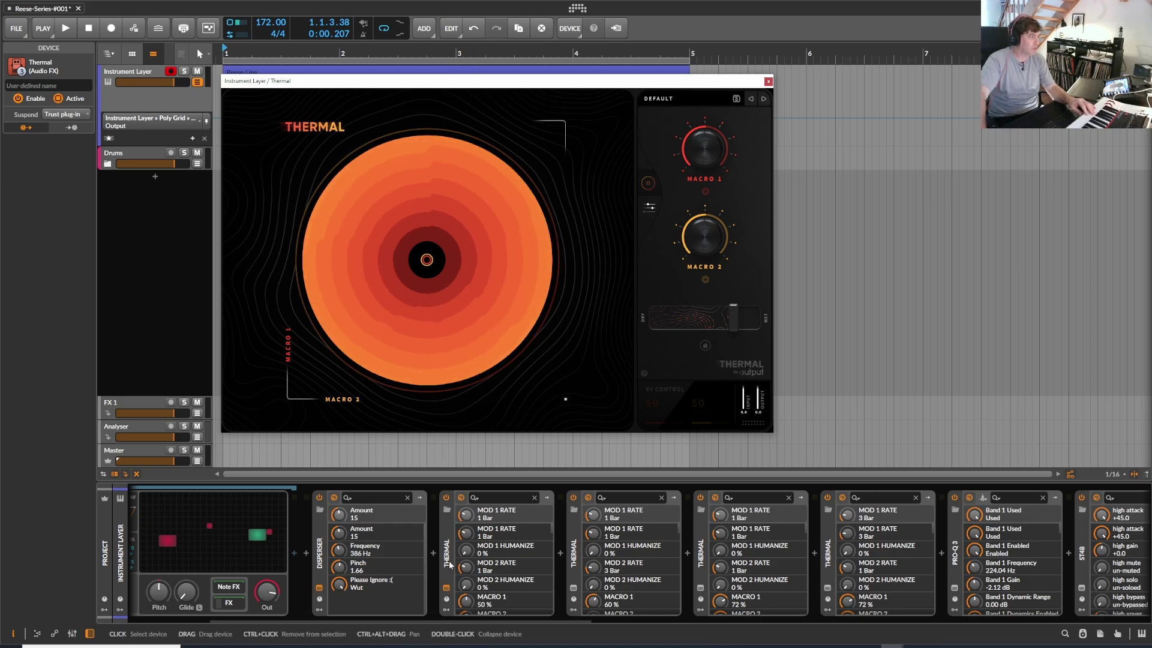
pyautogui.click(447, 589)
pyautogui.click(447, 589)
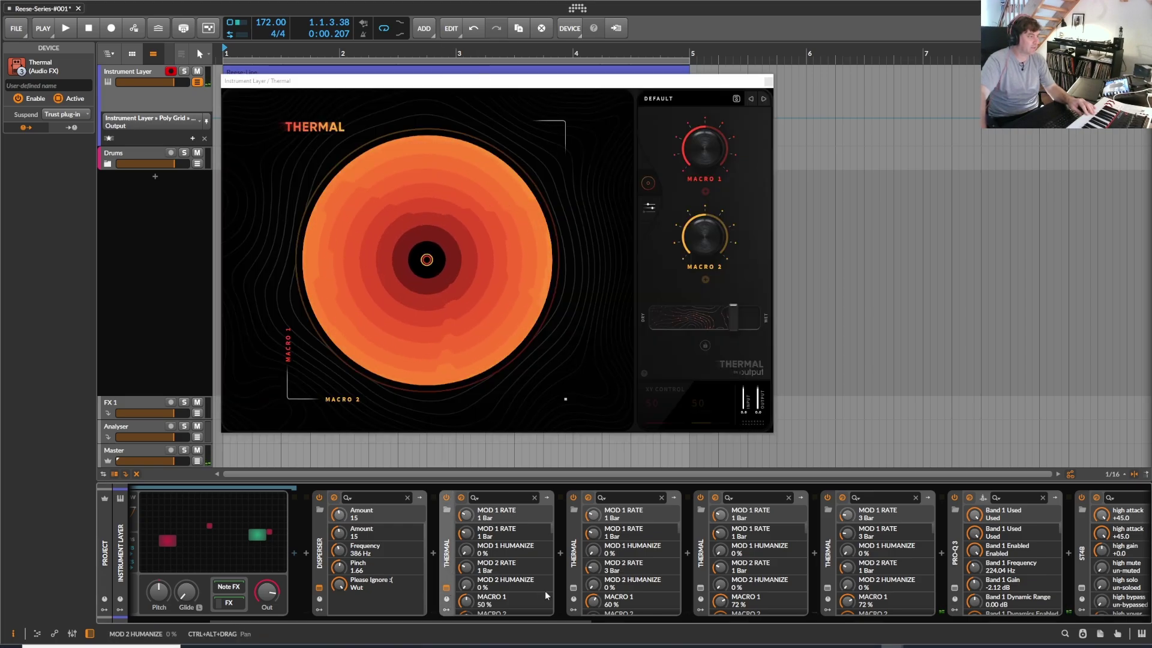
# Open the second and third (Wall of Sound) Thermal windows and arrange them side by side.
pyautogui.click(573, 589)
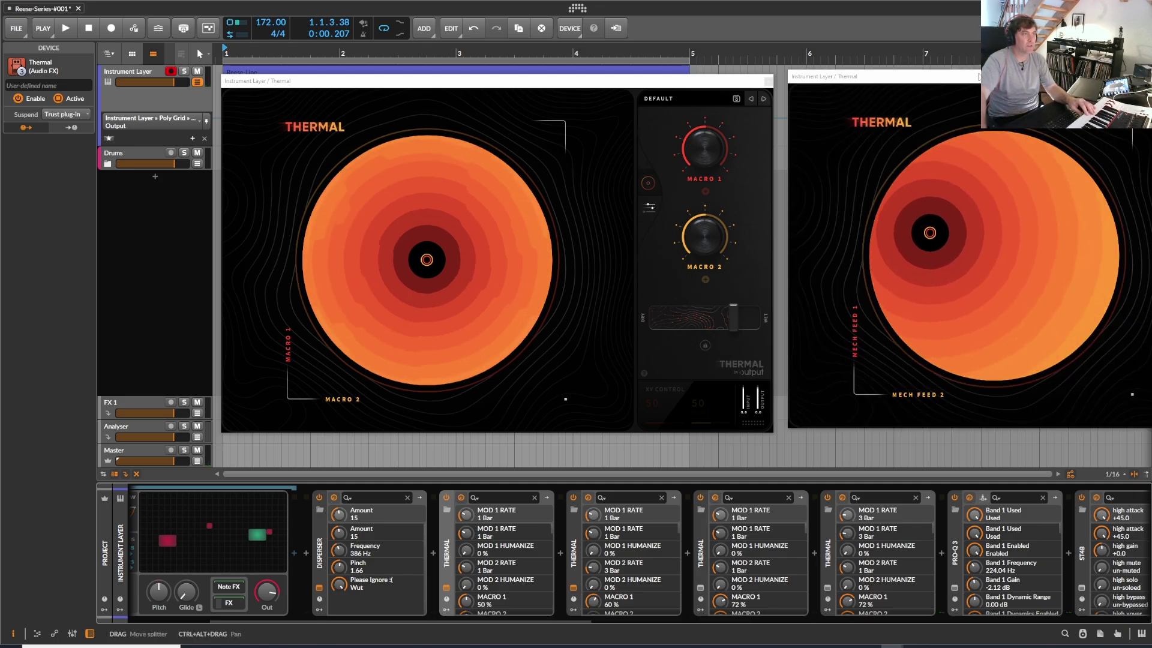
pyautogui.moveTo(974, 72); pyautogui.dragTo(493, 61)
pyautogui.click(701, 589)
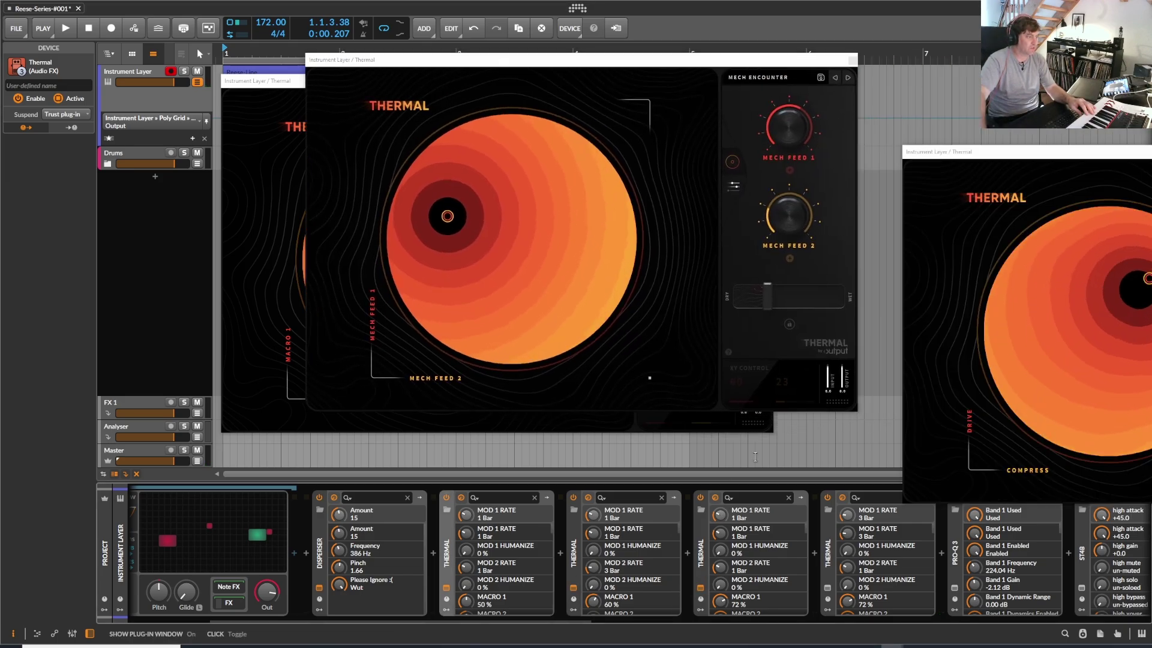
pyautogui.moveTo(991, 149); pyautogui.dragTo(290, 60)
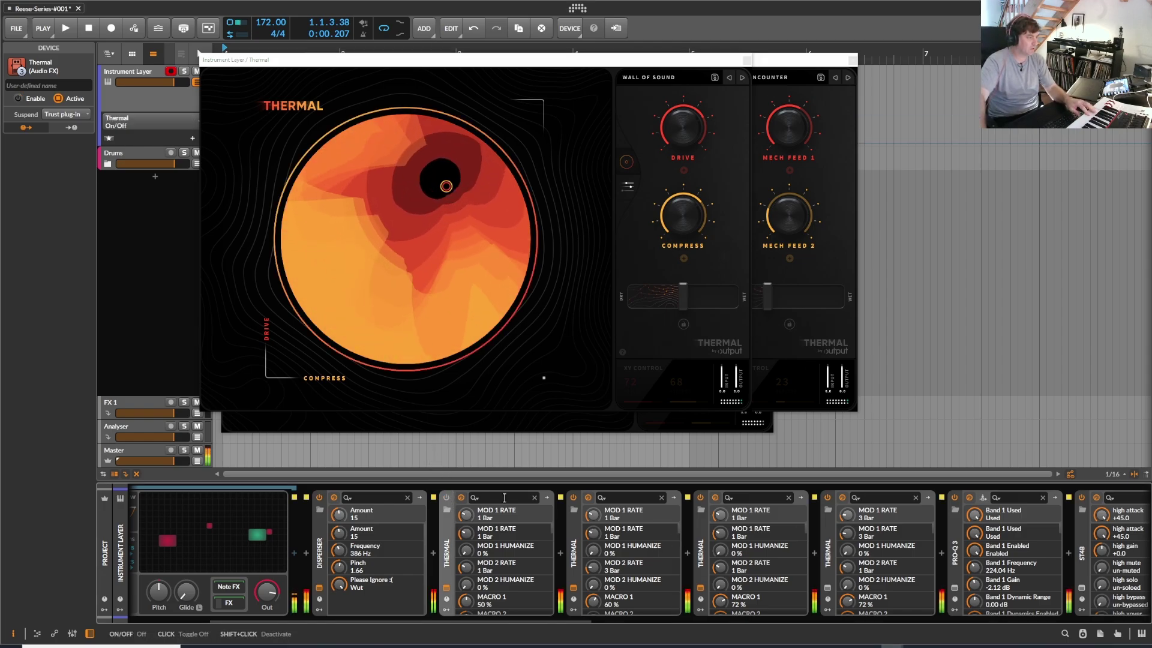
# Bypass all four Thermal stages, Pro-Q 3 and ST4b.
pyautogui.click(446, 498)
pyautogui.click(573, 497)
pyautogui.click(700, 498)
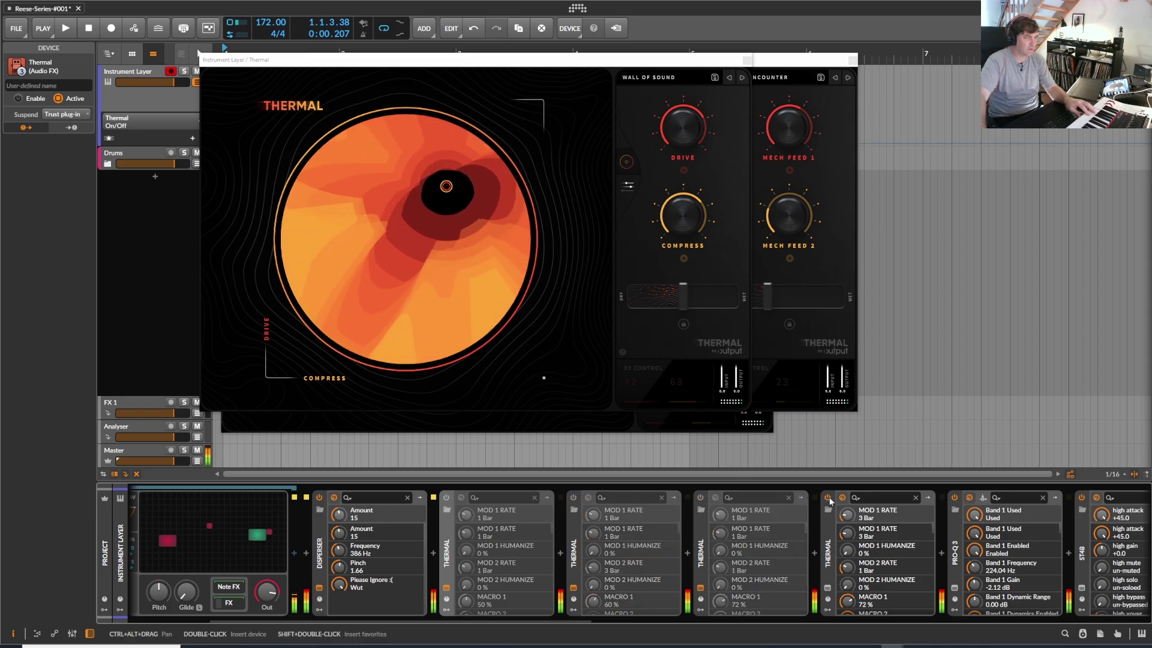
pyautogui.click(828, 498)
pyautogui.click(955, 499)
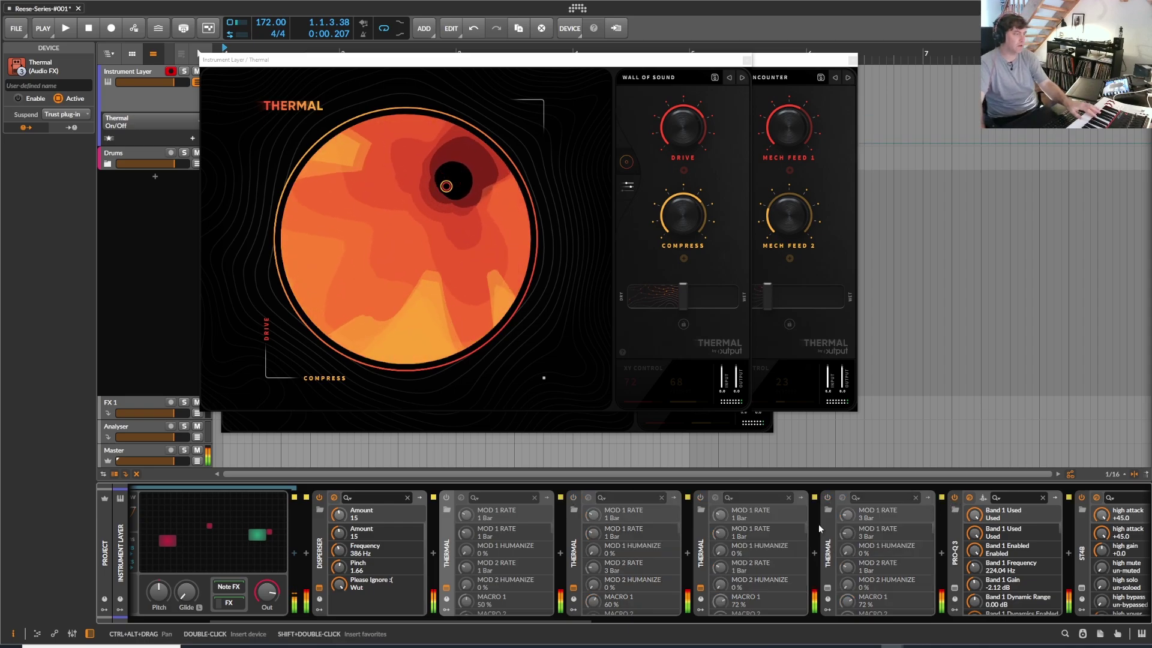
pyautogui.click(1082, 498)
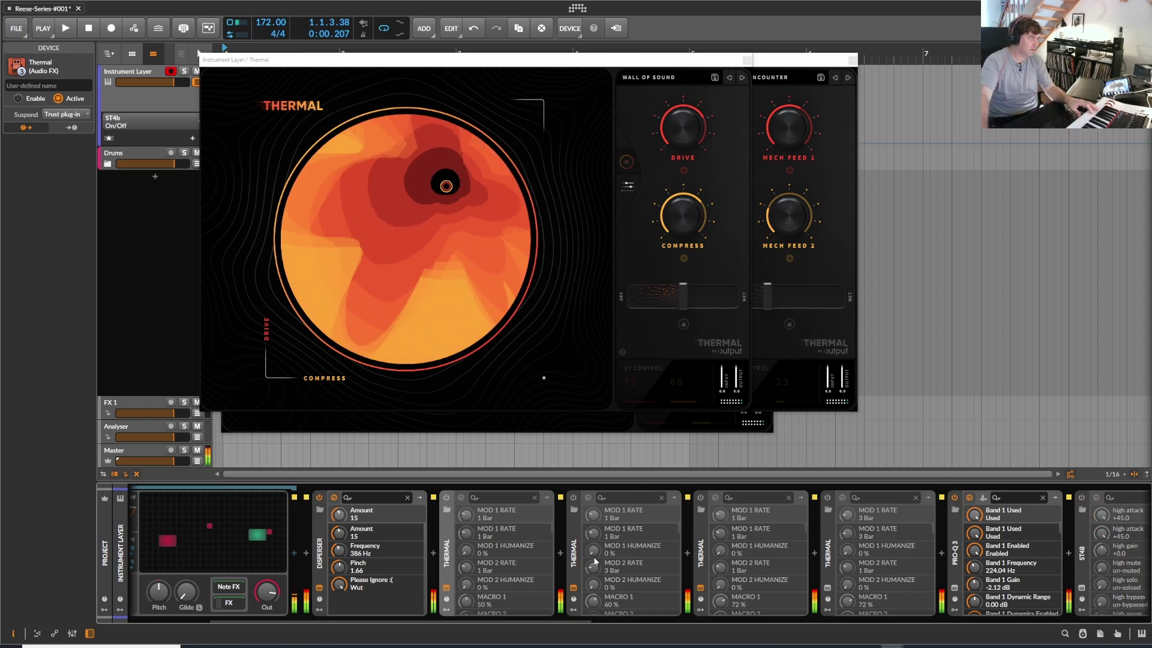
# Re-enable the four Thermal stages one at a time, leaving Pro-Q 3 and ST4b bypassed.
pyautogui.click(446, 498)
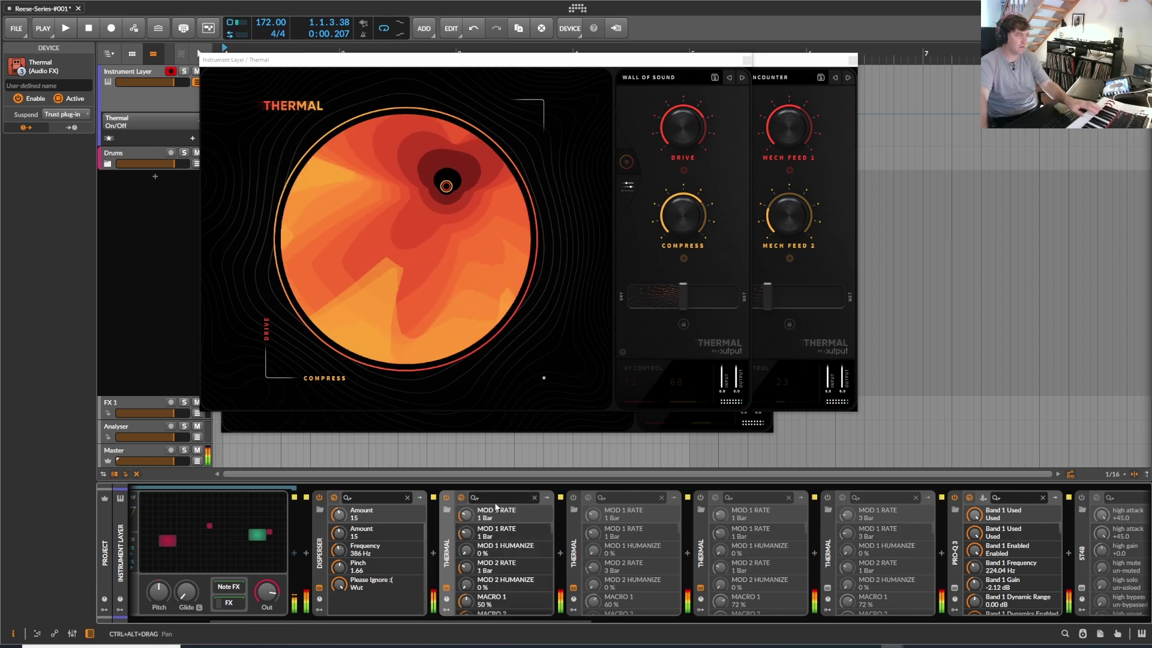
pyautogui.click(574, 498)
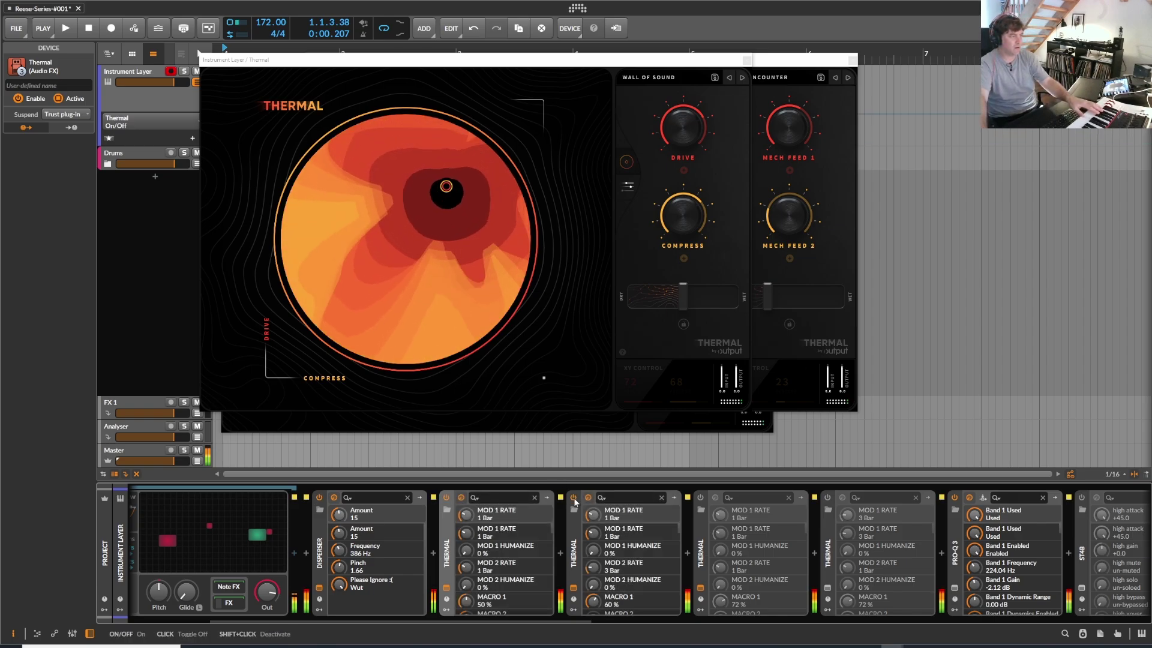
pyautogui.click(701, 498)
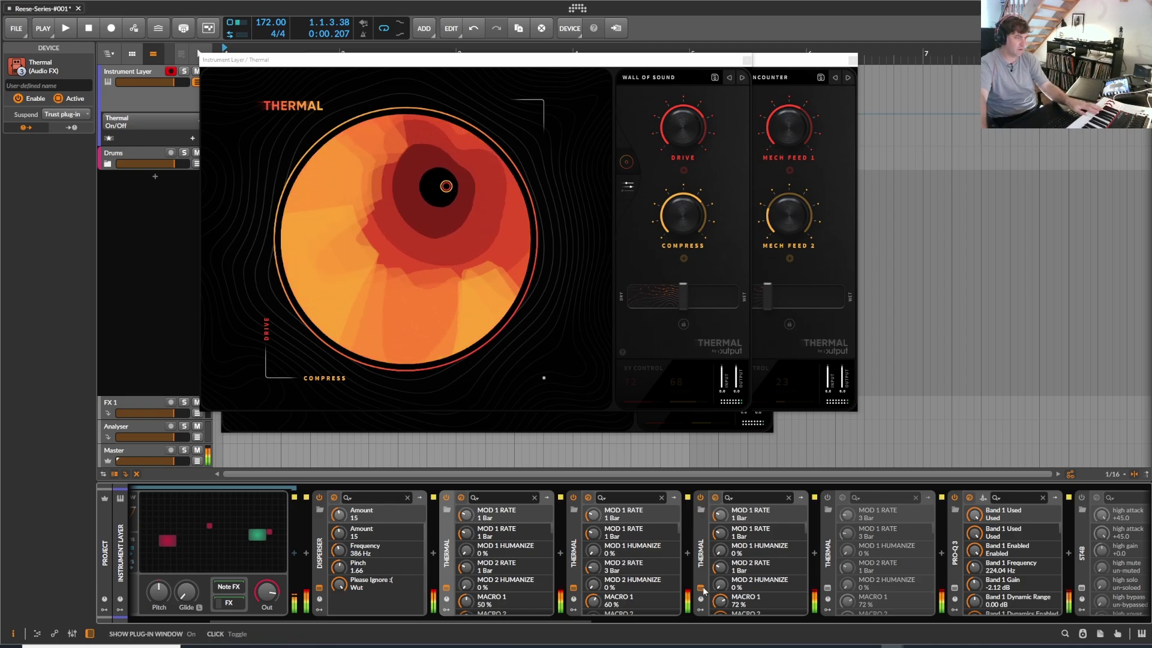
pyautogui.click(829, 497)
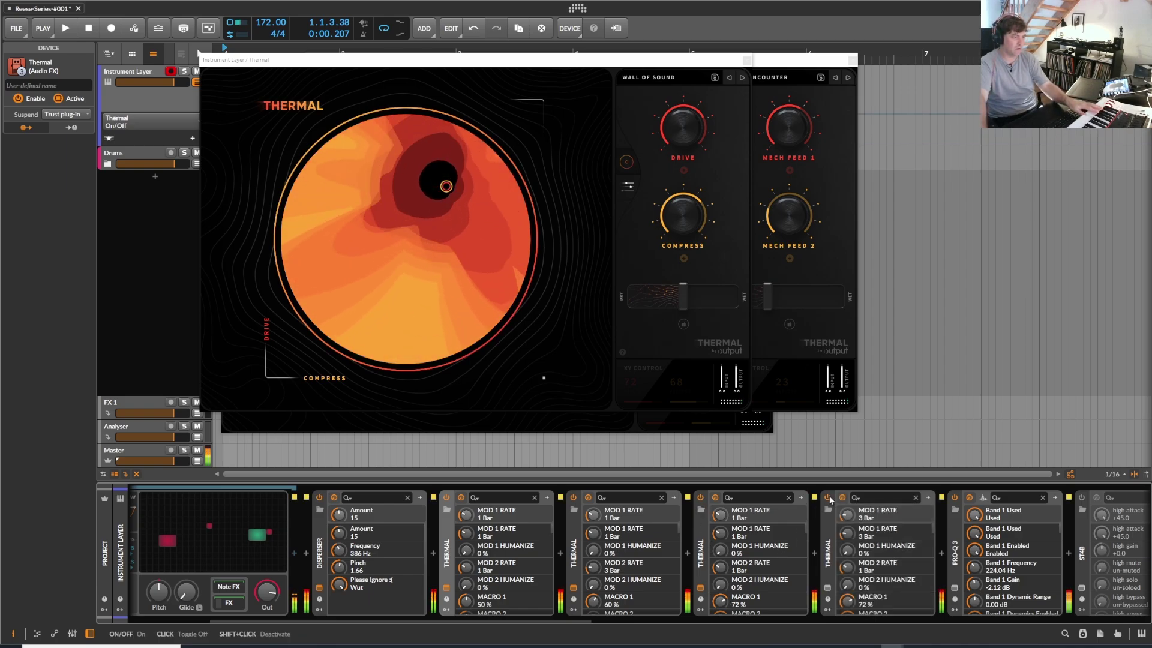
pyautogui.click(955, 536)
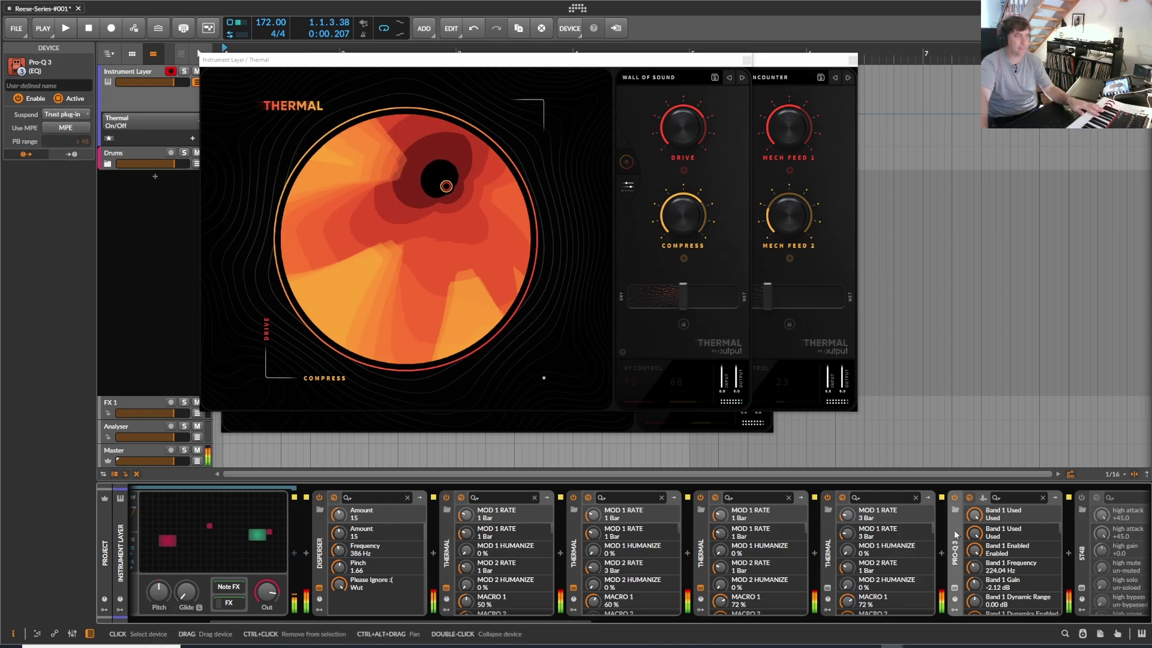
pyautogui.click(955, 590)
pyautogui.moveTo(840, 28); pyautogui.dragTo(406, 5)
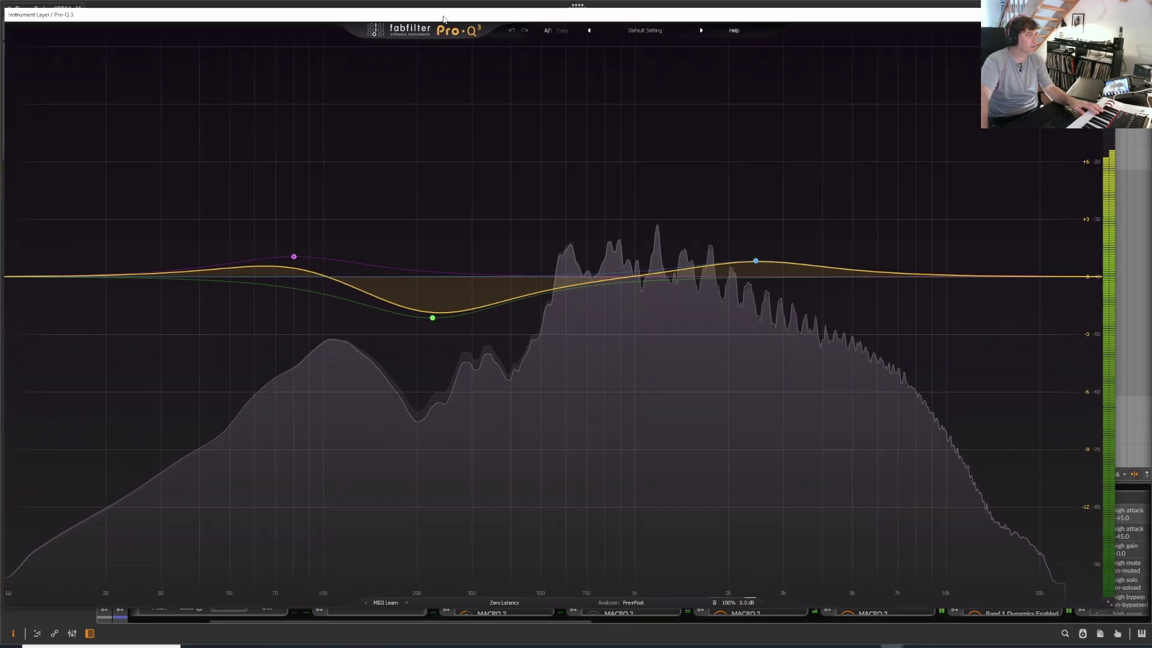
pyautogui.moveTo(433, 316)
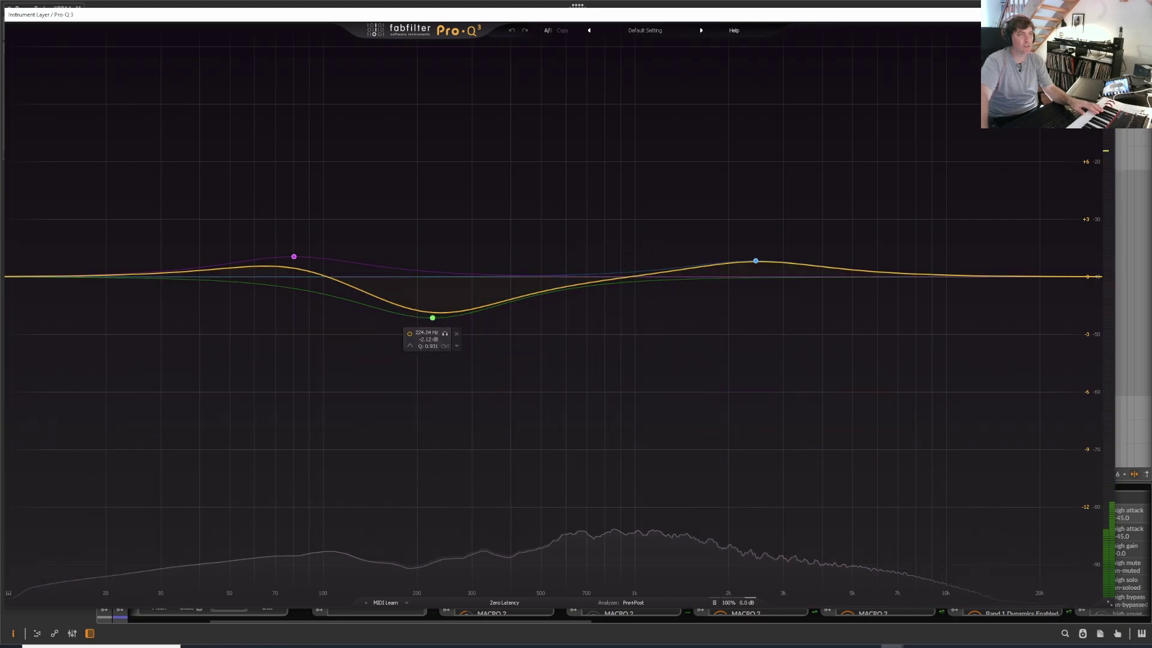
pyautogui.click(975, 14)
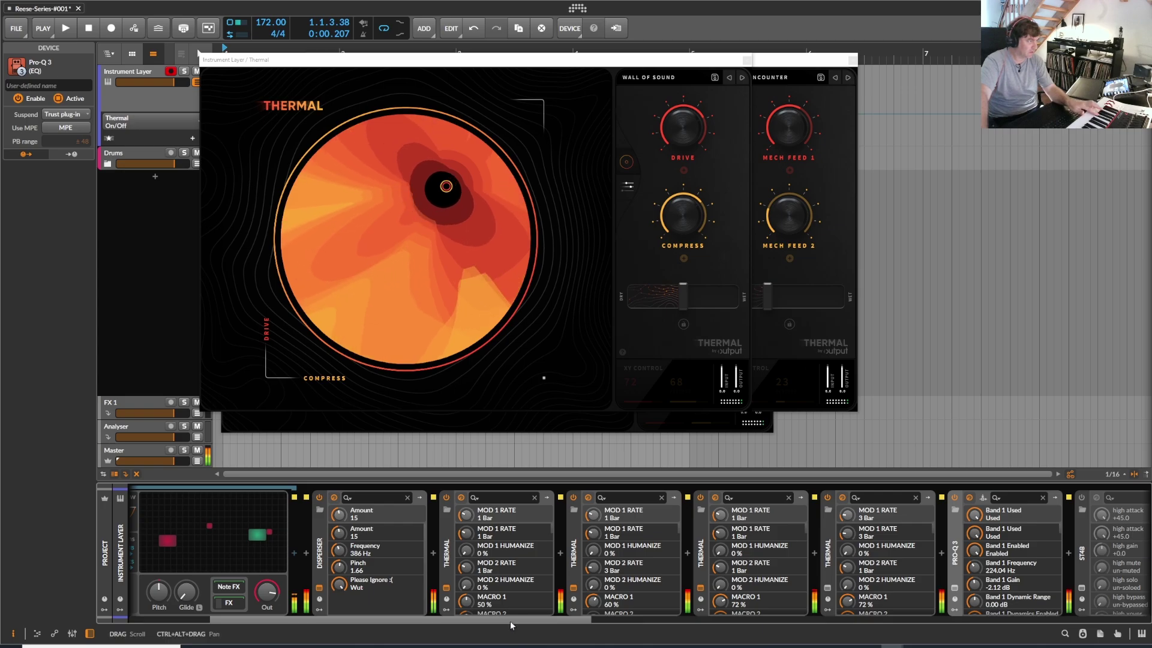
# Re-enable ST4b and set its dry/wet mix to 78 in its plug-in window.
pyautogui.moveTo(509, 620); pyautogui.dragTo(803, 623)
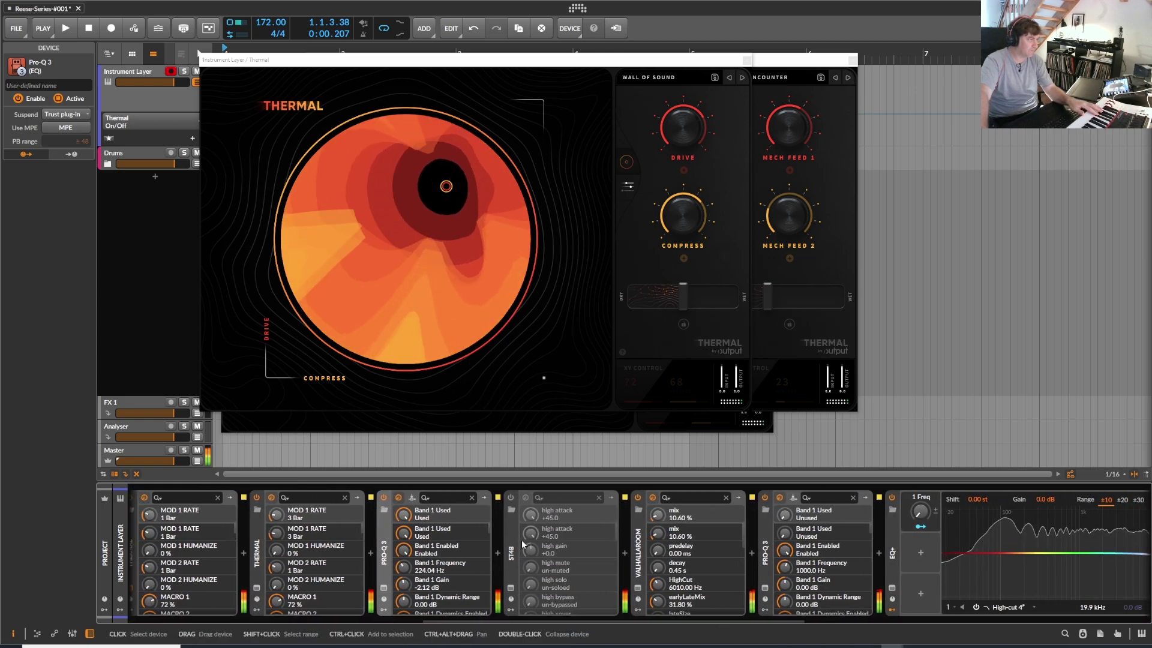
pyautogui.click(508, 599)
pyautogui.click(511, 587)
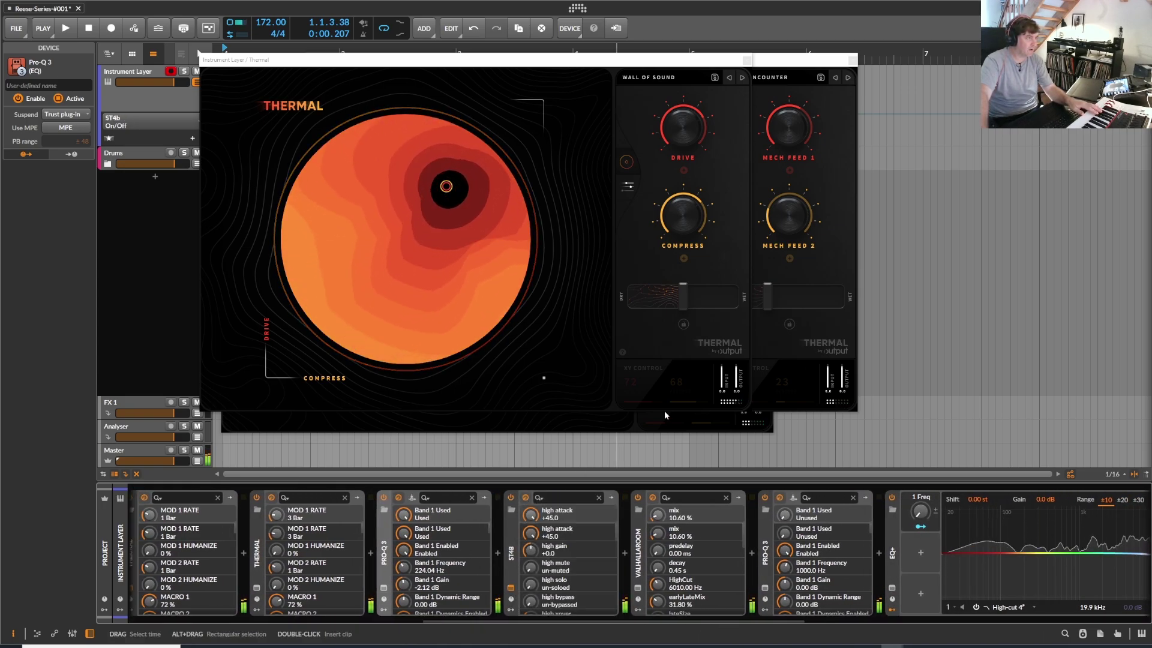
pyautogui.moveTo(1144, 201); pyautogui.dragTo(271, 112)
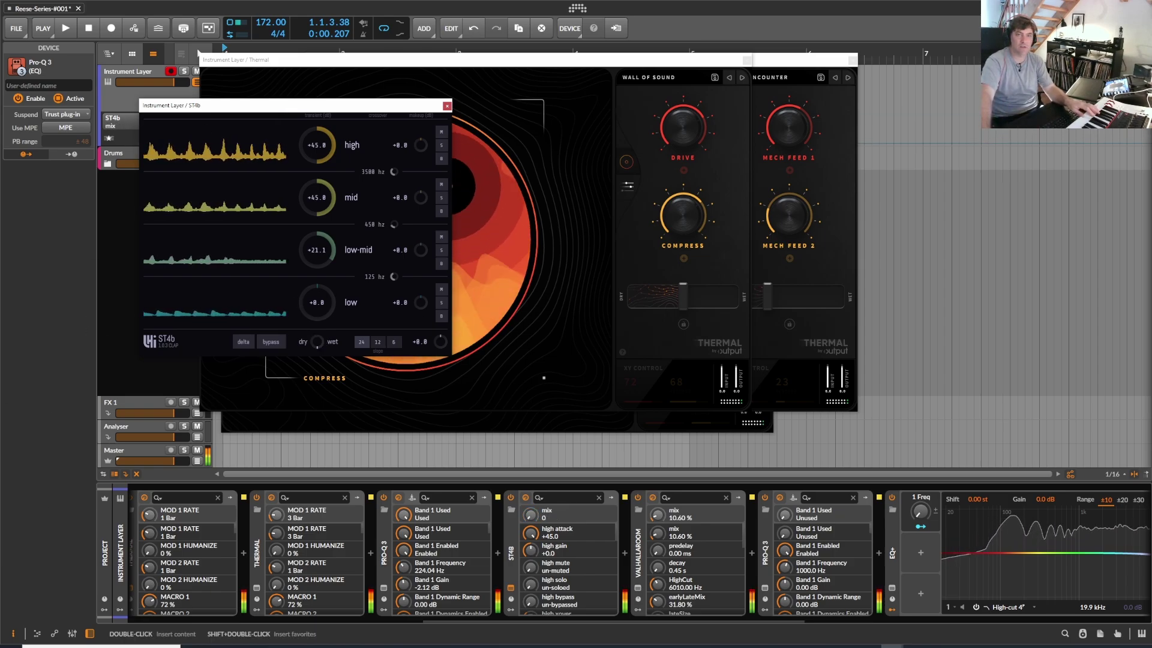
pyautogui.moveTo(316, 341); pyautogui.dragTo(316, 300)
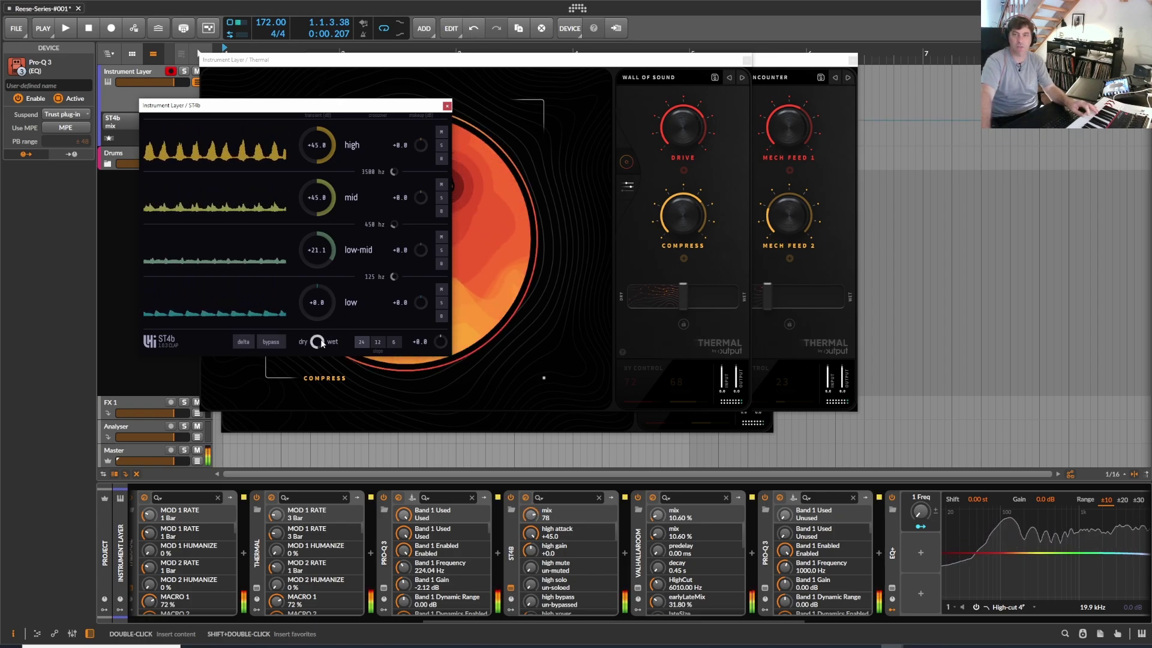
pyautogui.click(447, 106)
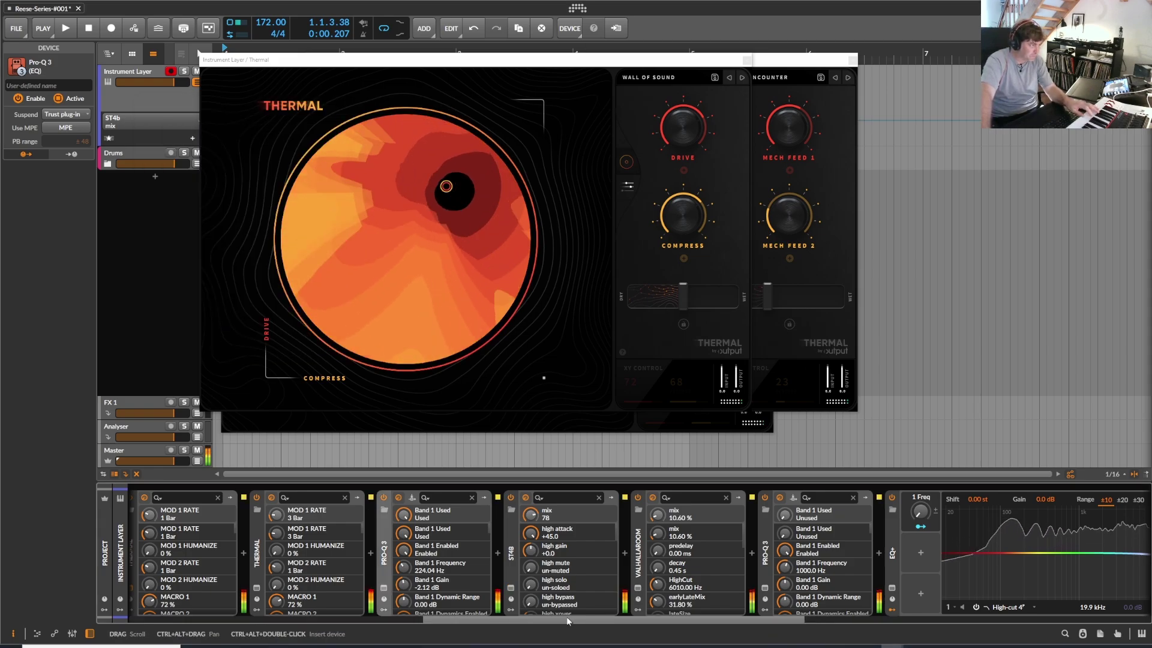
pyautogui.moveTo(602, 621); pyautogui.dragTo(715, 623)
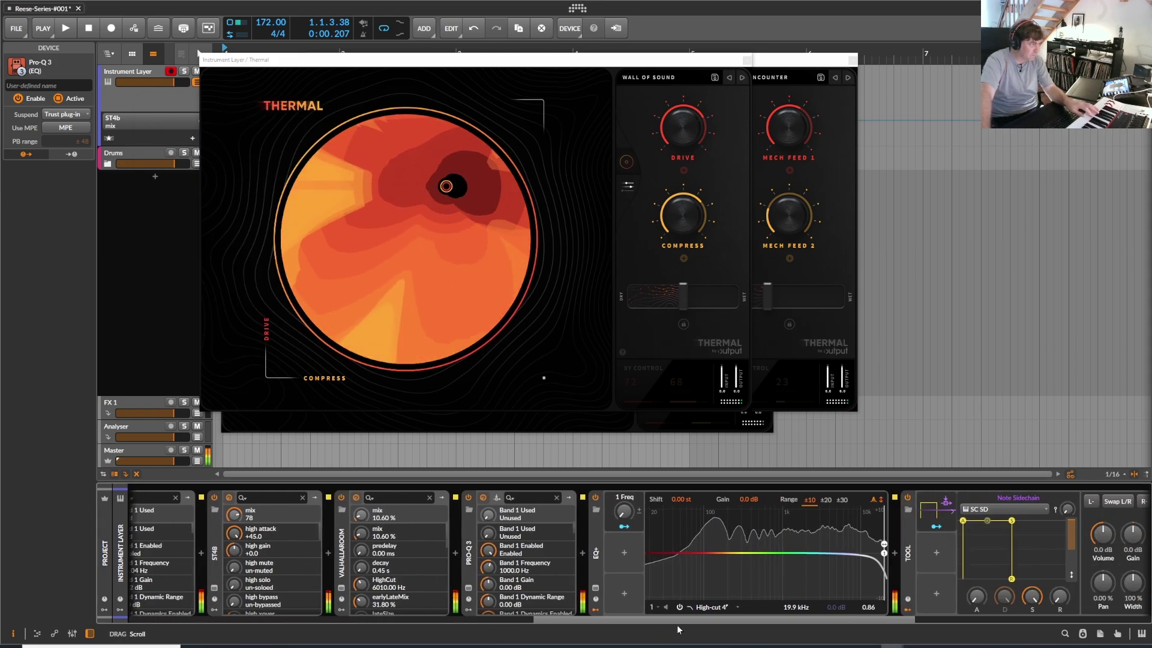
# Show ValhallaRoom's Large Chamber settings (10.6% mix, 0.45 s decay) and briefly bypass it to compare.
pyautogui.click(341, 589)
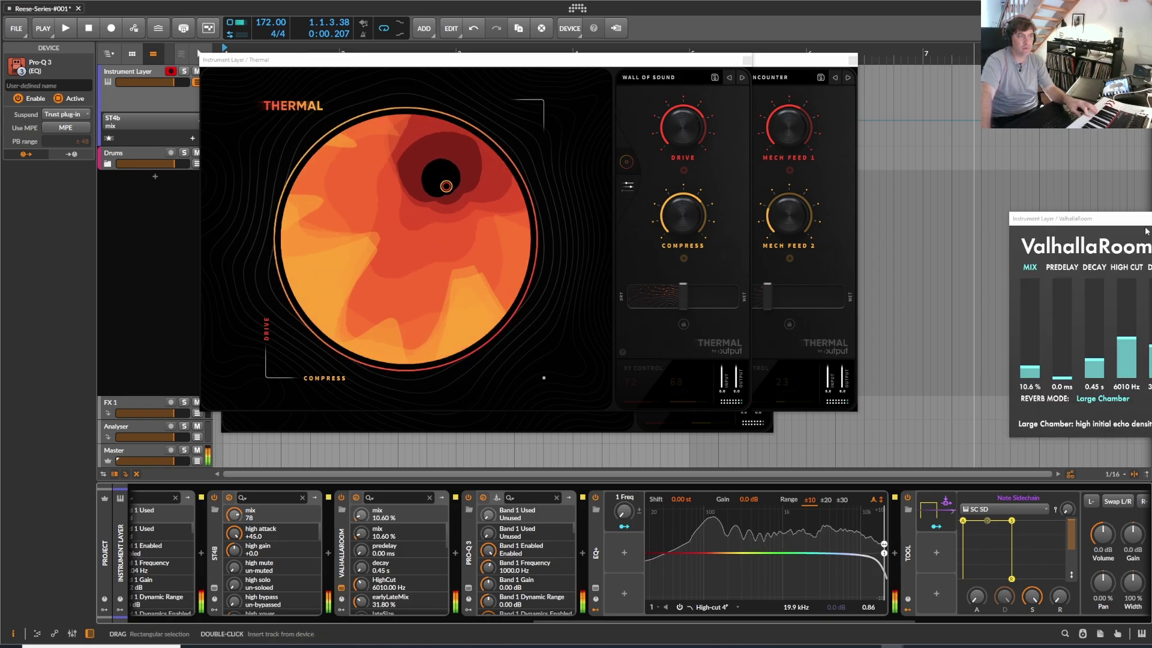
pyautogui.moveTo(1056, 218); pyautogui.dragTo(592, 156)
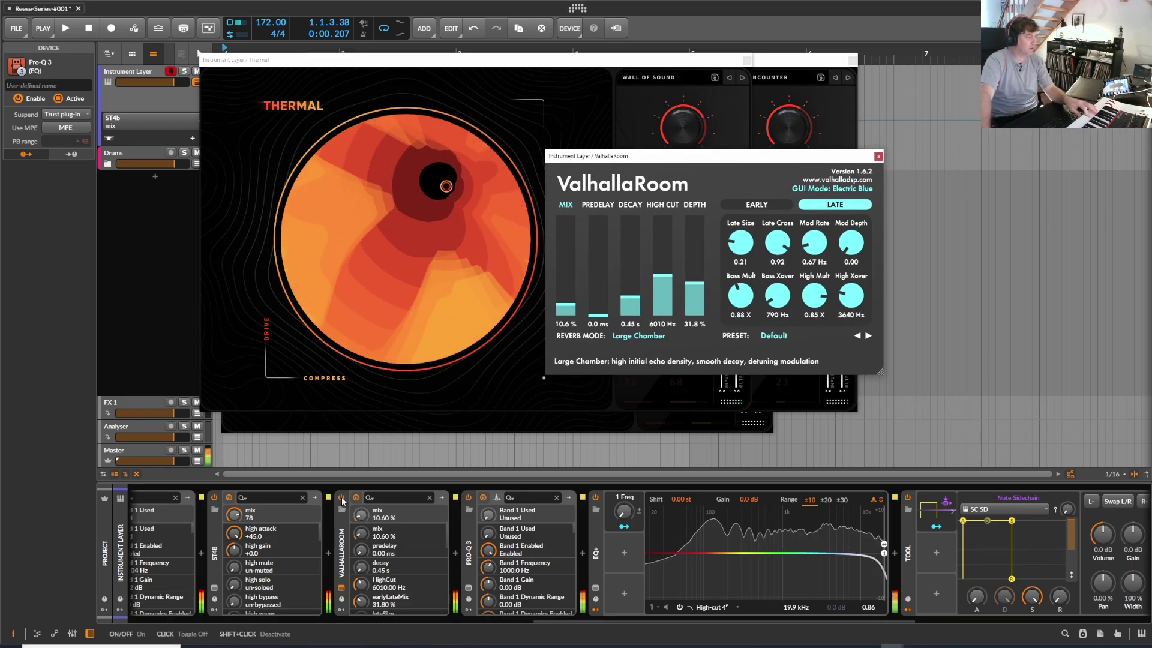
pyautogui.click(342, 498)
pyautogui.click(341, 499)
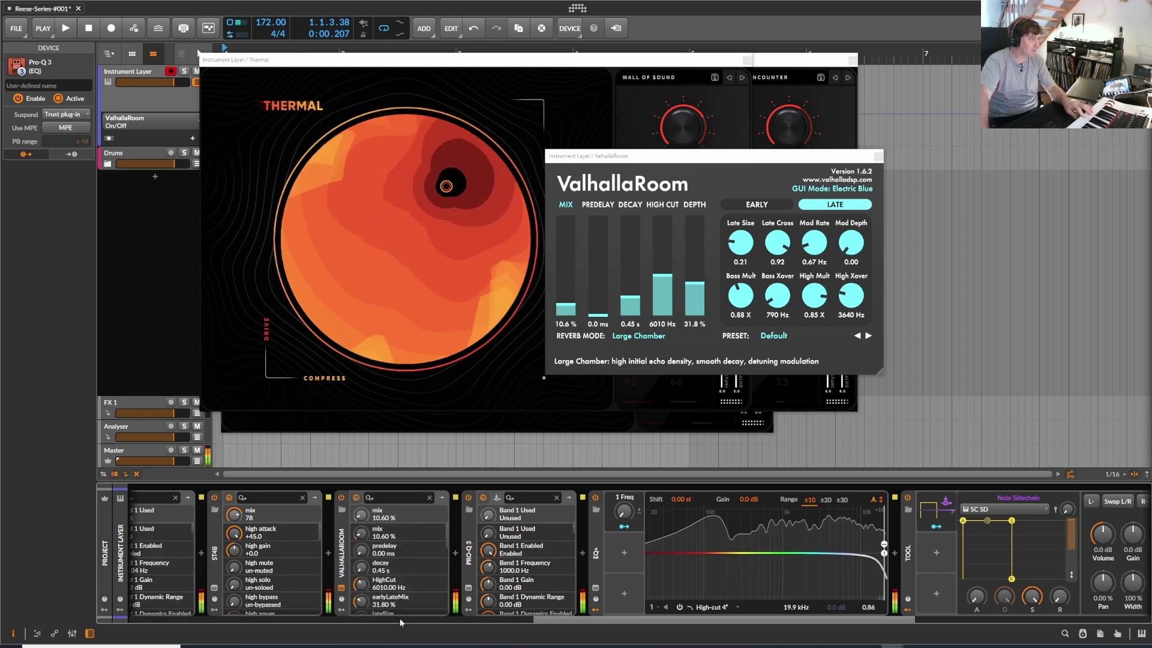
pyautogui.moveTo(561, 619); pyautogui.dragTo(300, 619)
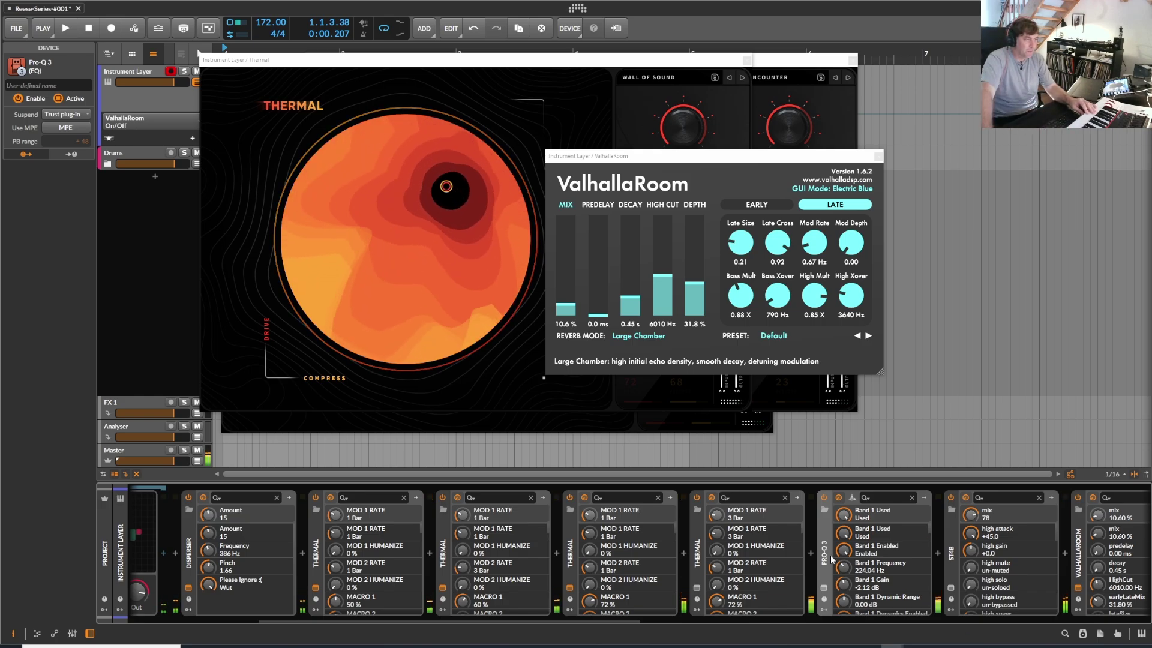
pyautogui.moveTo(584, 621); pyautogui.dragTo(975, 641)
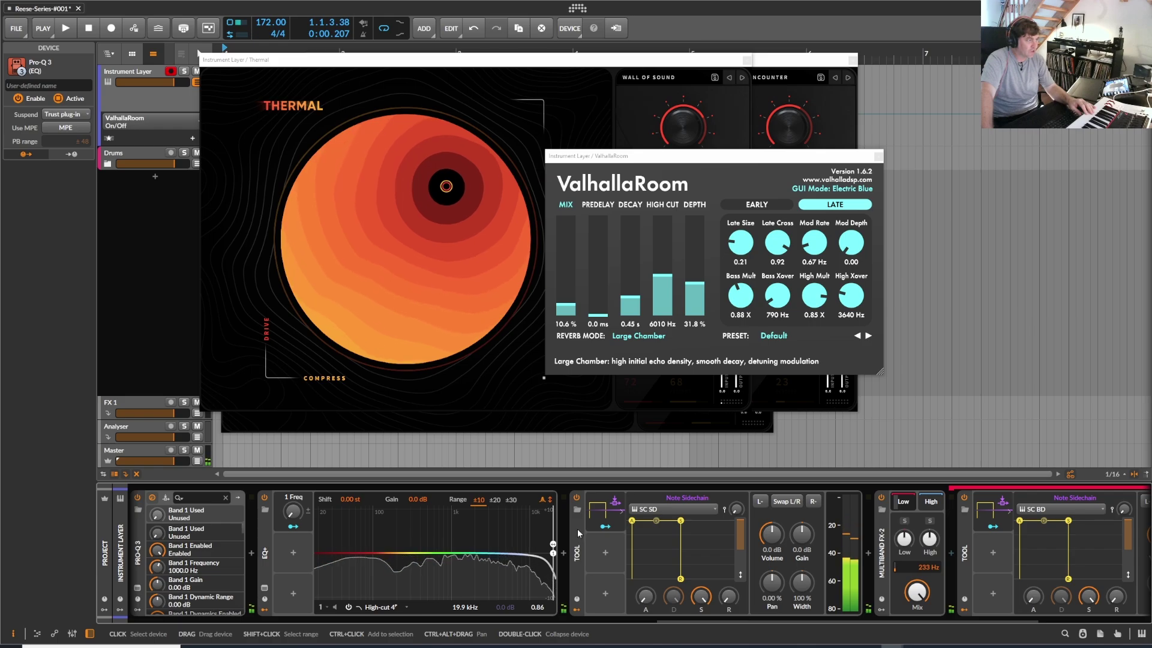
# Nudge the EQ+ band 1 frequency, then close the Thermal and ValhallaRoom plug-in windows.
pyautogui.click(578, 527)
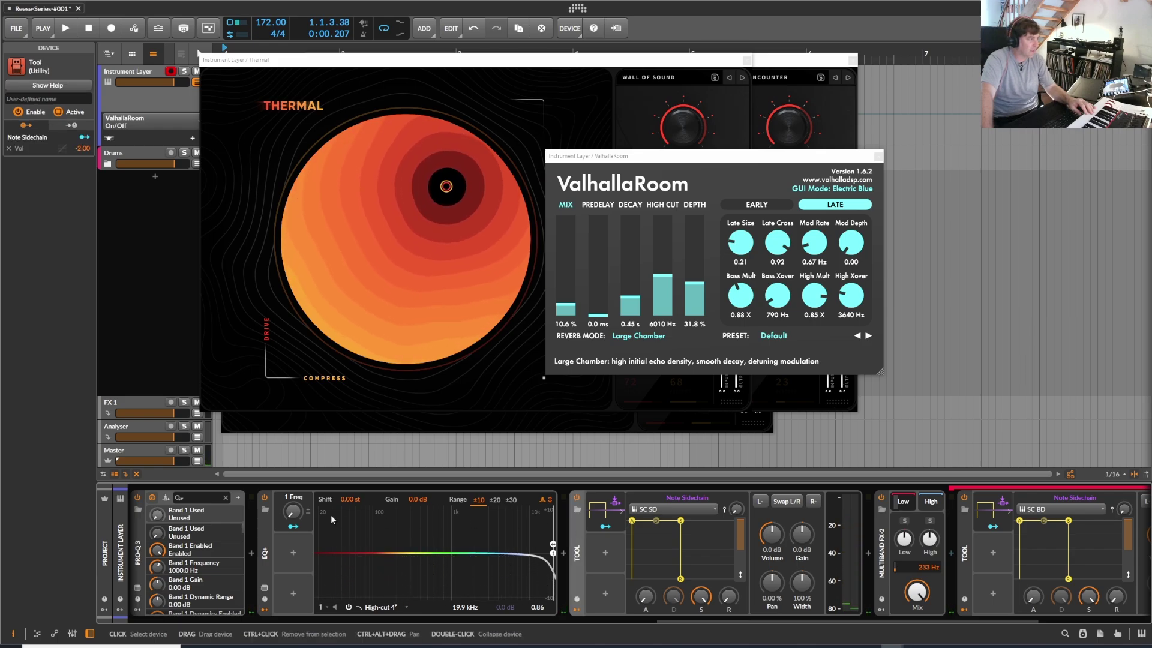
pyautogui.moveTo(296, 515); pyautogui.dragTo(293, 511)
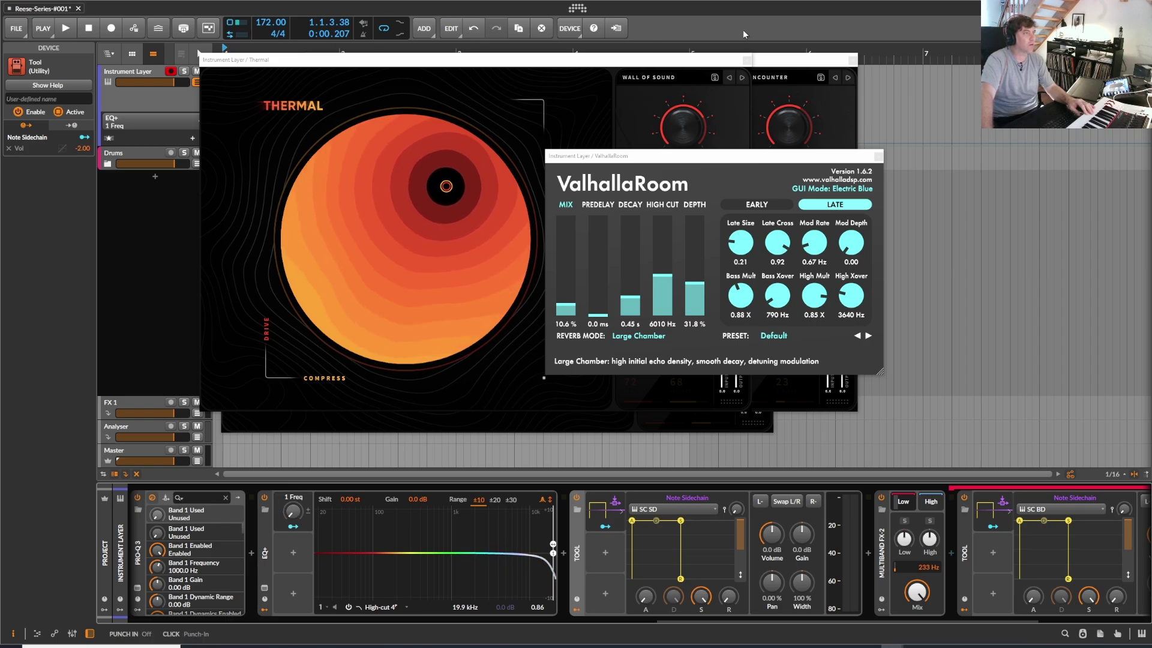
pyautogui.click(853, 61)
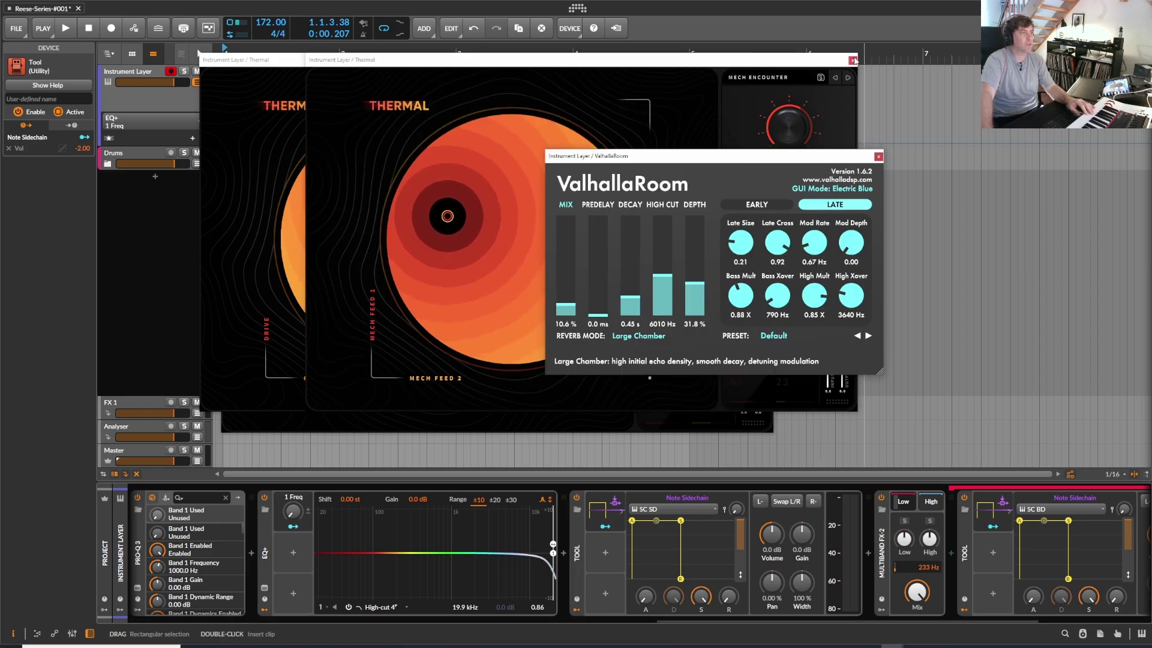
pyautogui.click(853, 61)
pyautogui.click(853, 61)
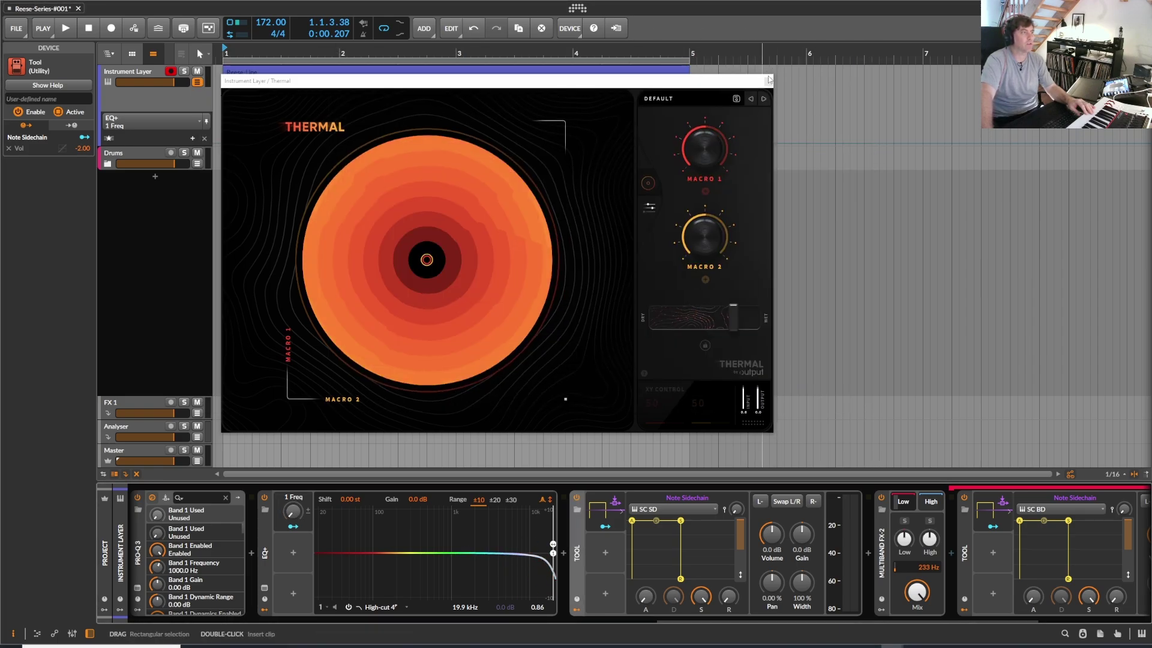
pyautogui.click(770, 80)
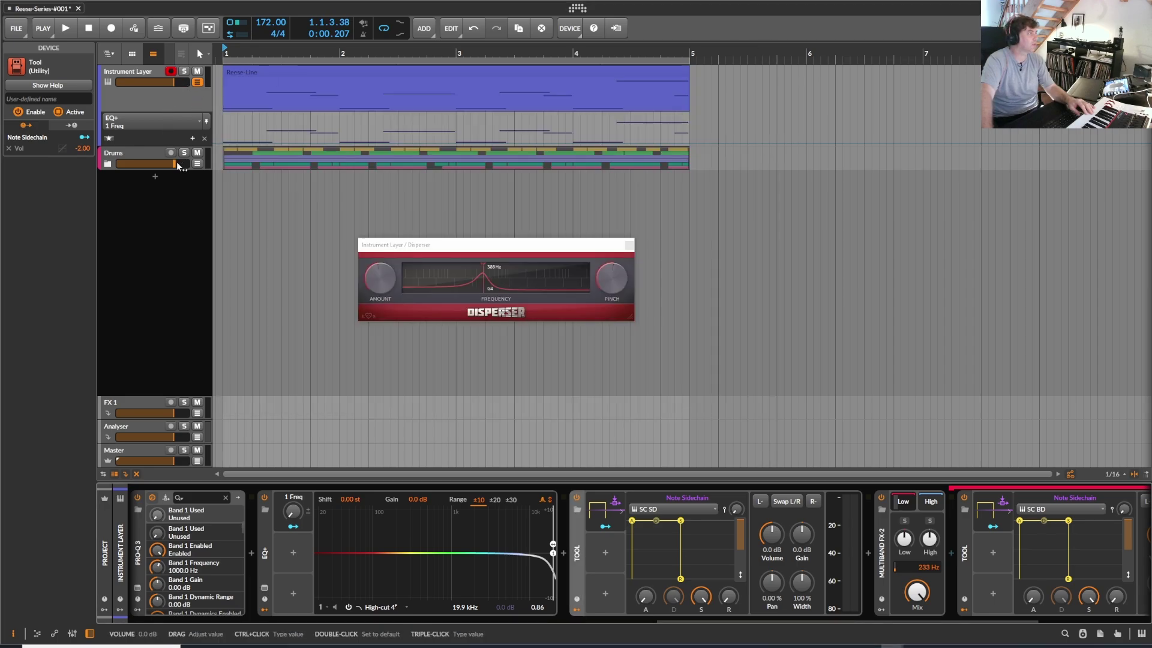
# During playback, turn the Drums group down to -4.9 dB.
pyautogui.moveTo(178, 165); pyautogui.dragTo(175, 165)
pyautogui.click(66, 29)
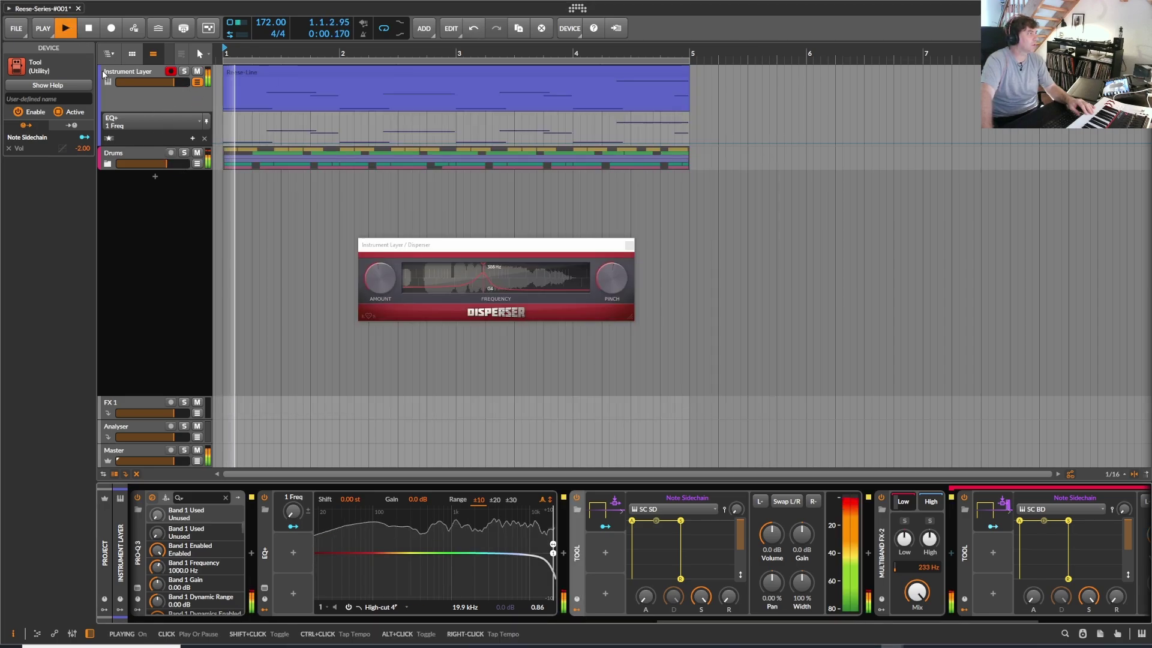
pyautogui.moveTo(170, 163); pyautogui.dragTo(172, 165)
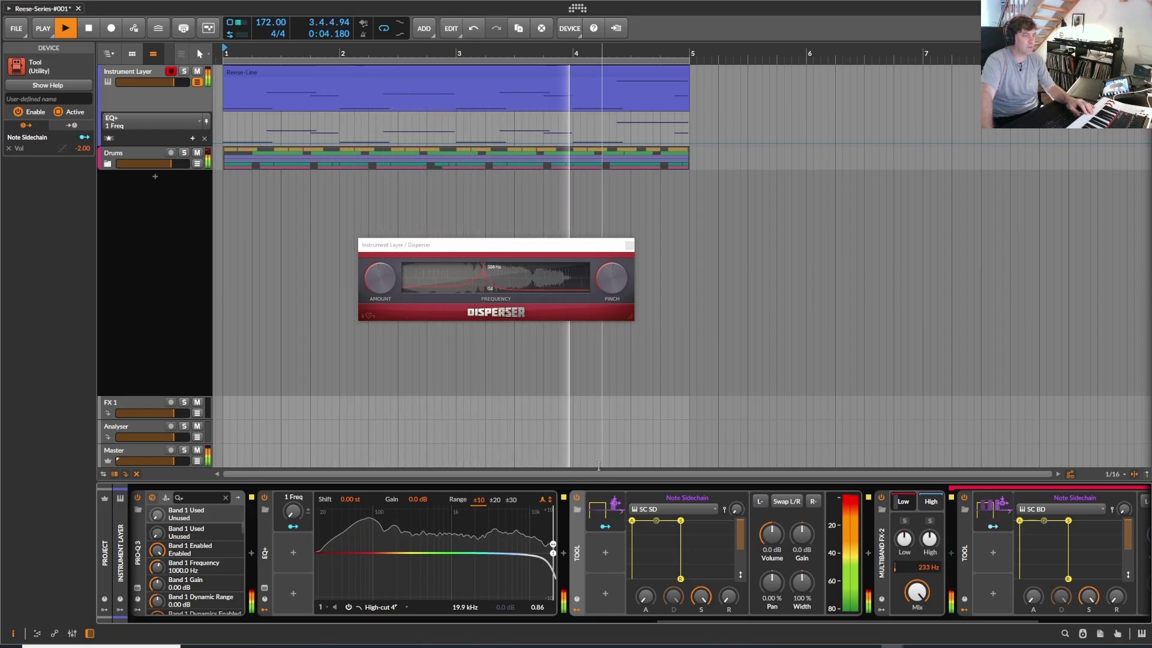
pyautogui.moveTo(293, 512)
pyautogui.mouseDown()
pyautogui.moveTo(293, 498)
pyautogui.moveTo(293, 520)
pyautogui.mouseUp()
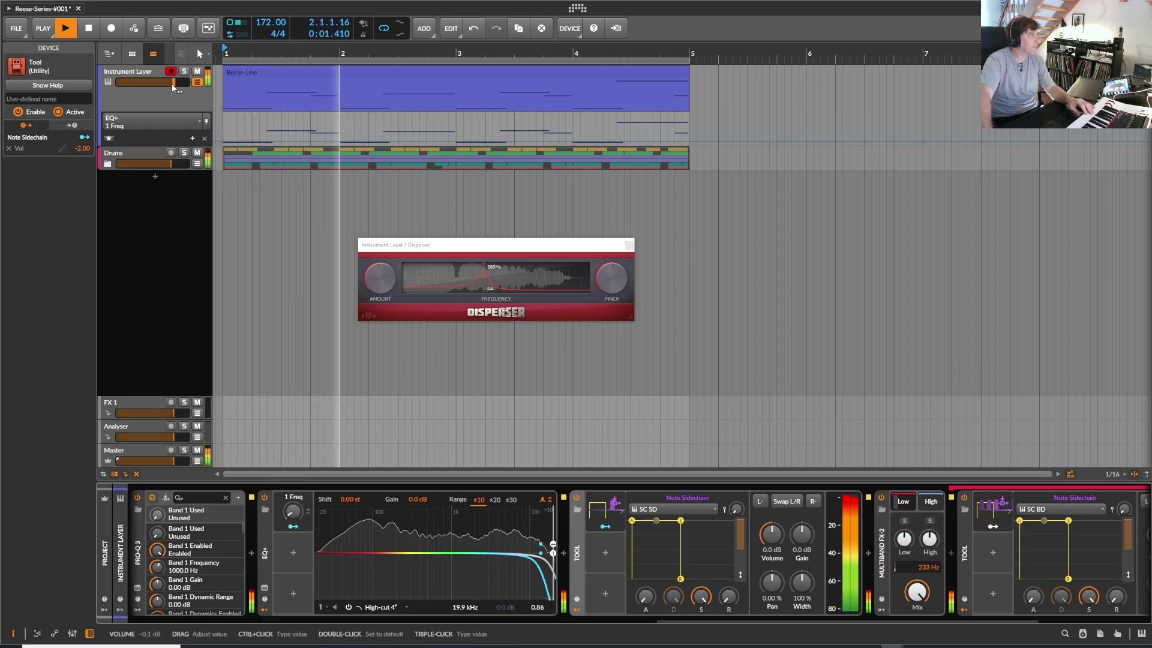
pyautogui.moveTo(171, 163); pyautogui.dragTo(163, 163)
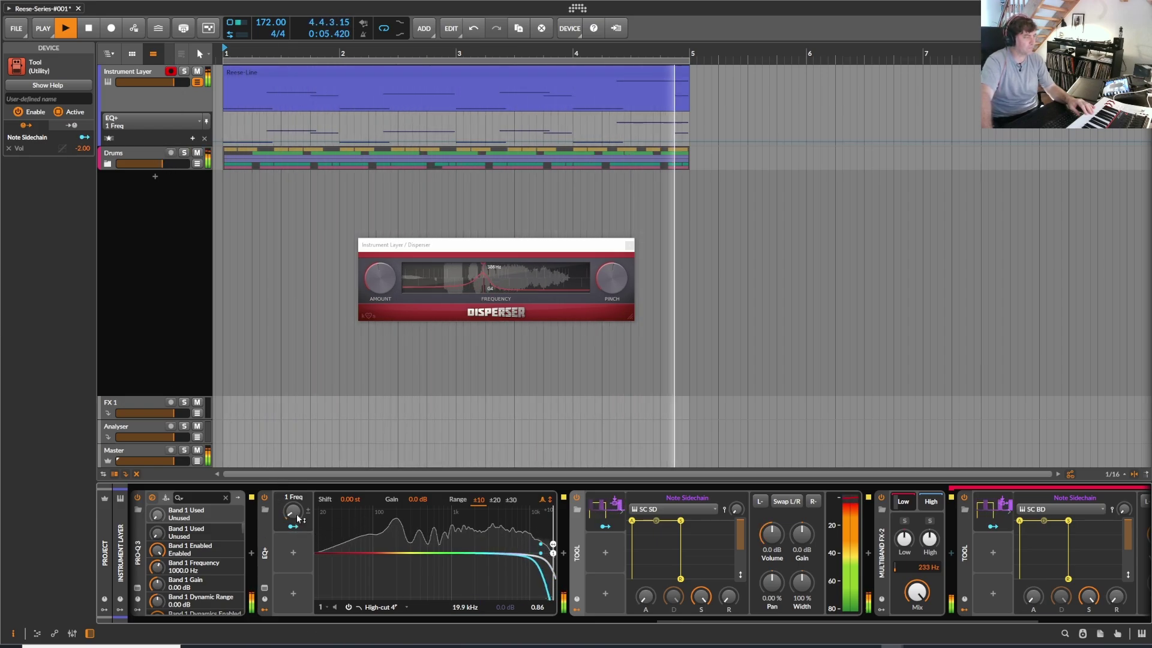
# Settle the bass's EQ+ high-cut frequency at 14.4% after stopping playback.
pyautogui.moveTo(293, 511); pyautogui.dragTo(293, 478)
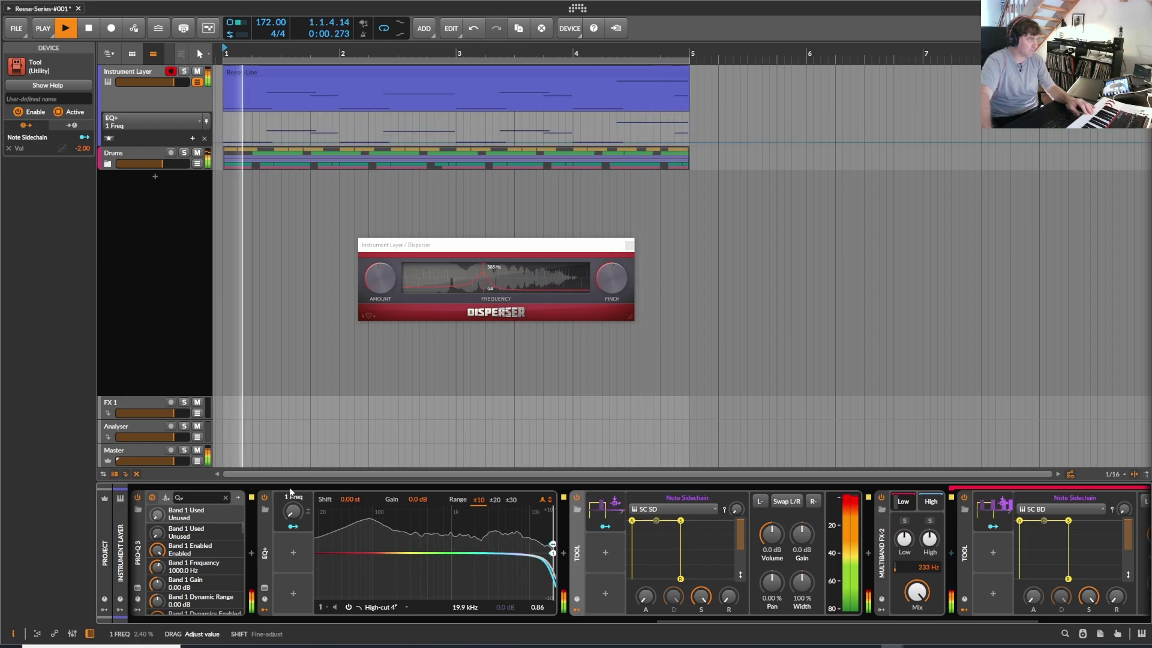
pyautogui.click(88, 28)
pyautogui.moveTo(301, 509); pyautogui.dragTo(301, 526)
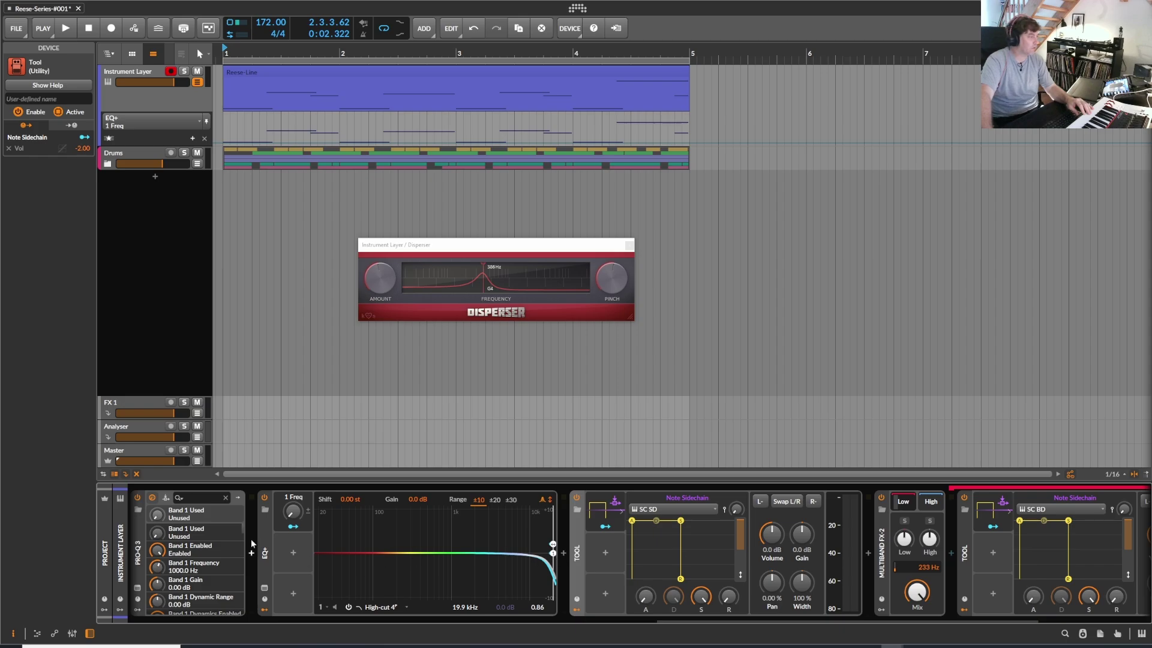
pyautogui.moveTo(293, 511); pyautogui.dragTo(293, 486)
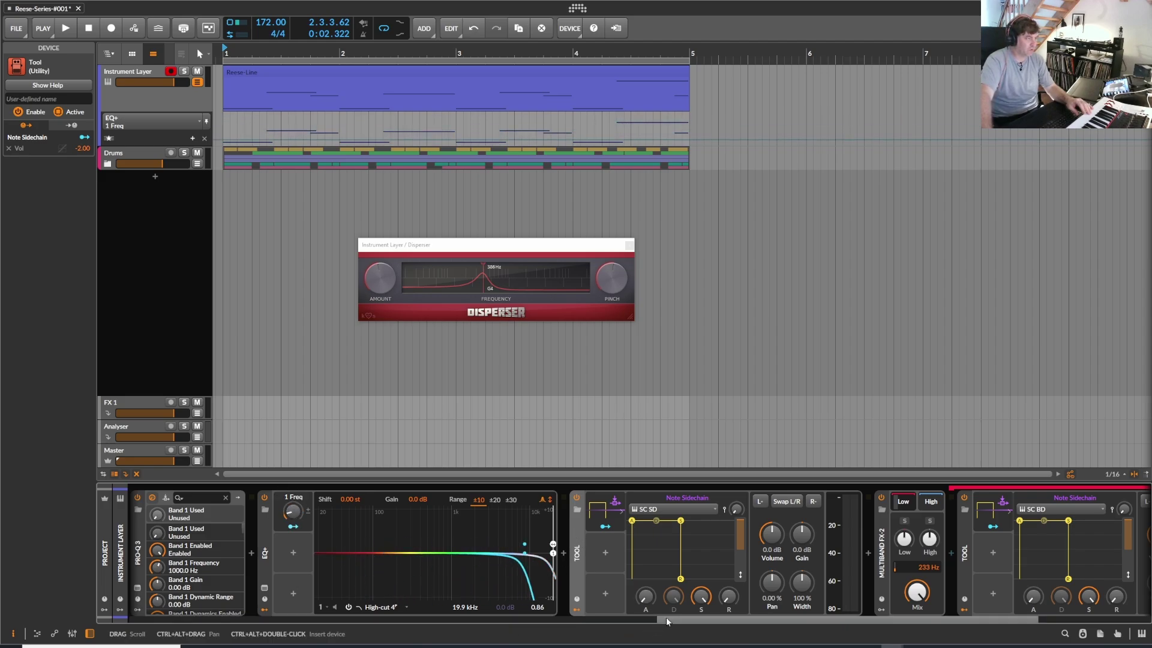
pyautogui.moveTo(667, 617); pyautogui.dragTo(779, 618)
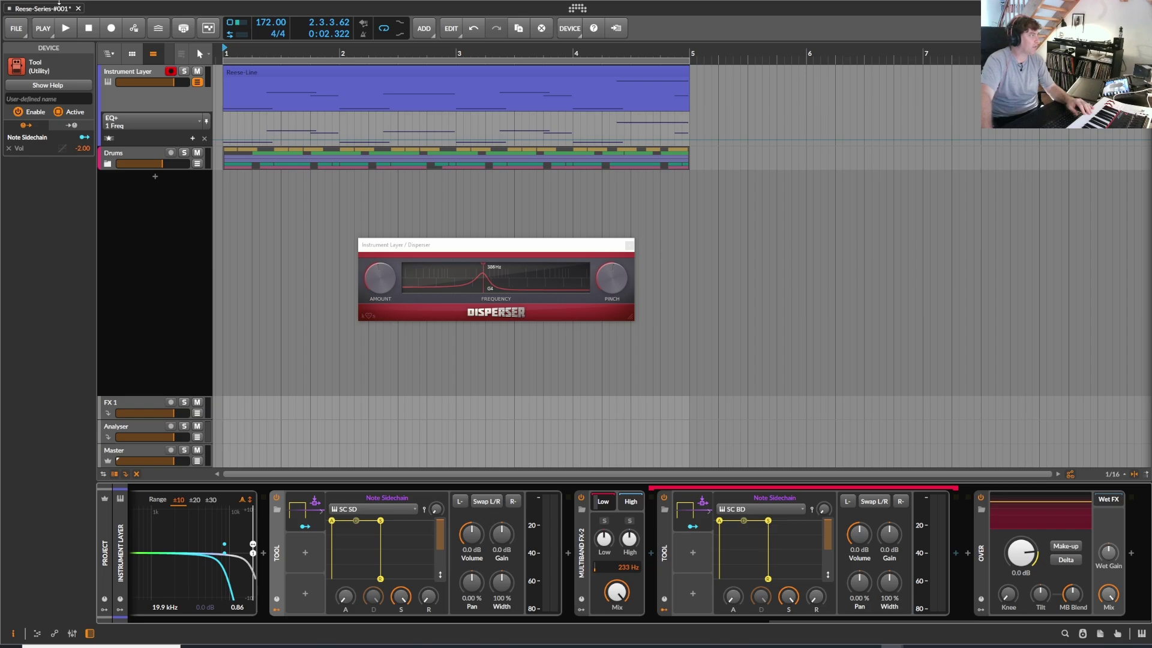
# Expand the Drums group, audition the arrangement once, then select the SC SD track.
pyautogui.click(108, 163)
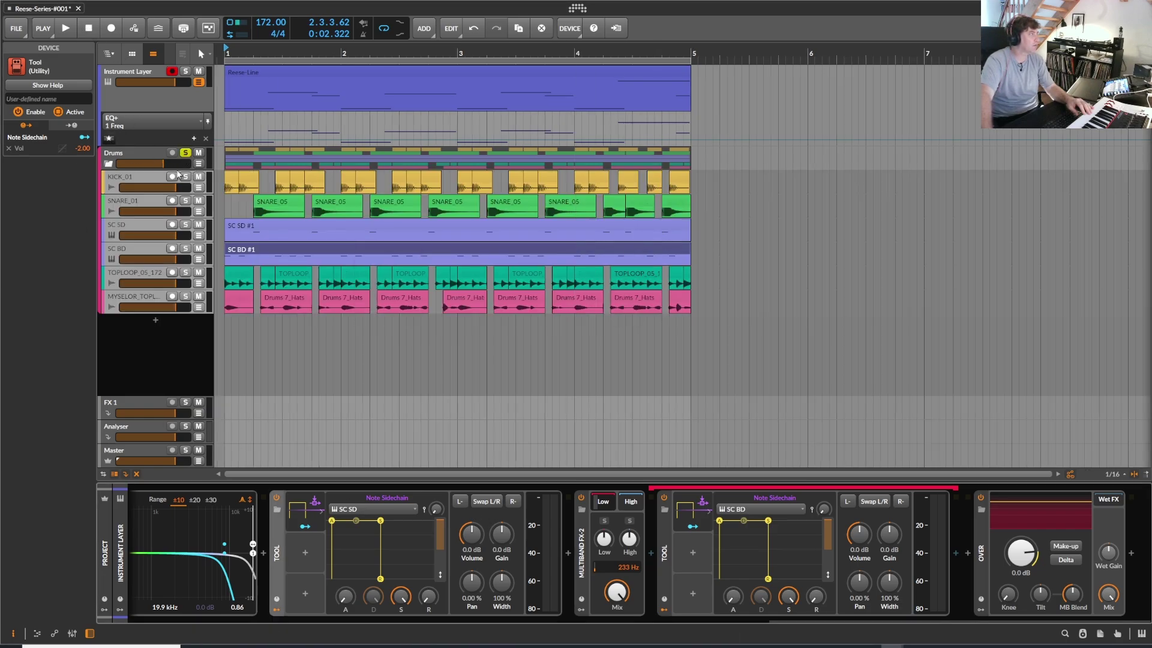
pyautogui.click(64, 27)
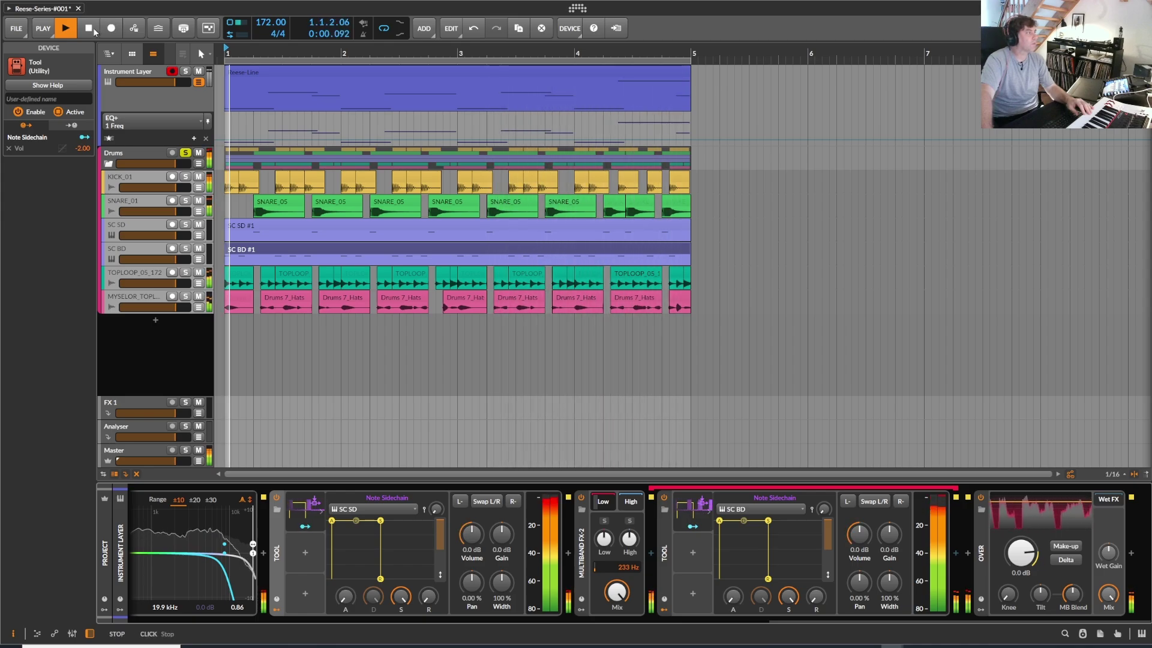
pyautogui.click(90, 29)
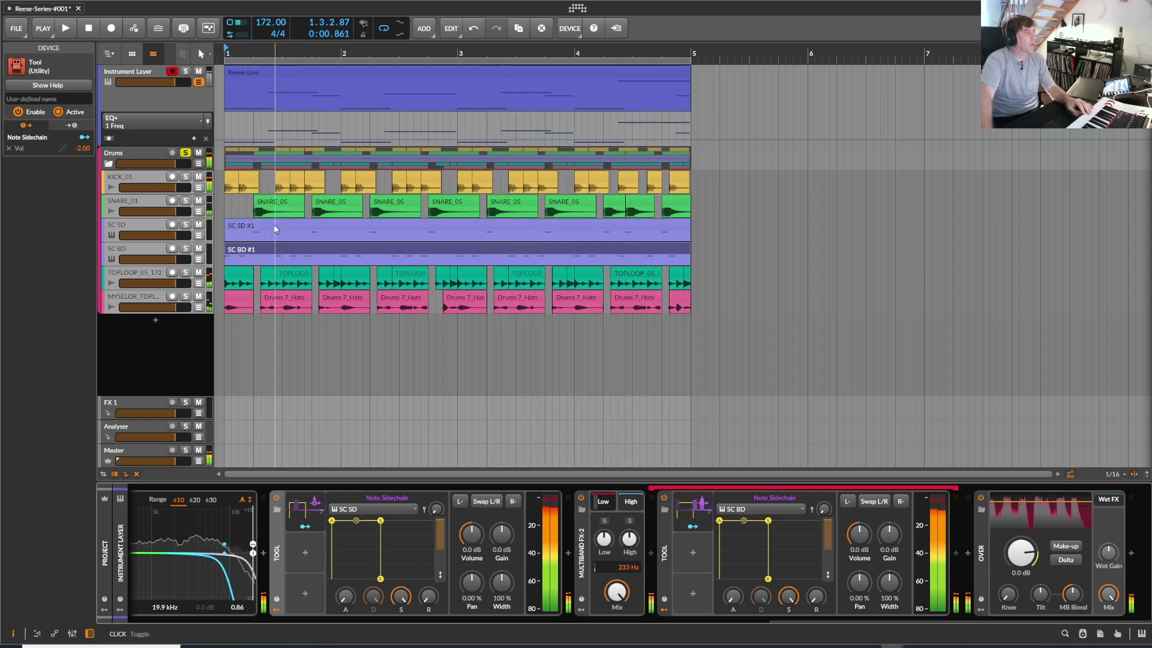
pyautogui.click(152, 232)
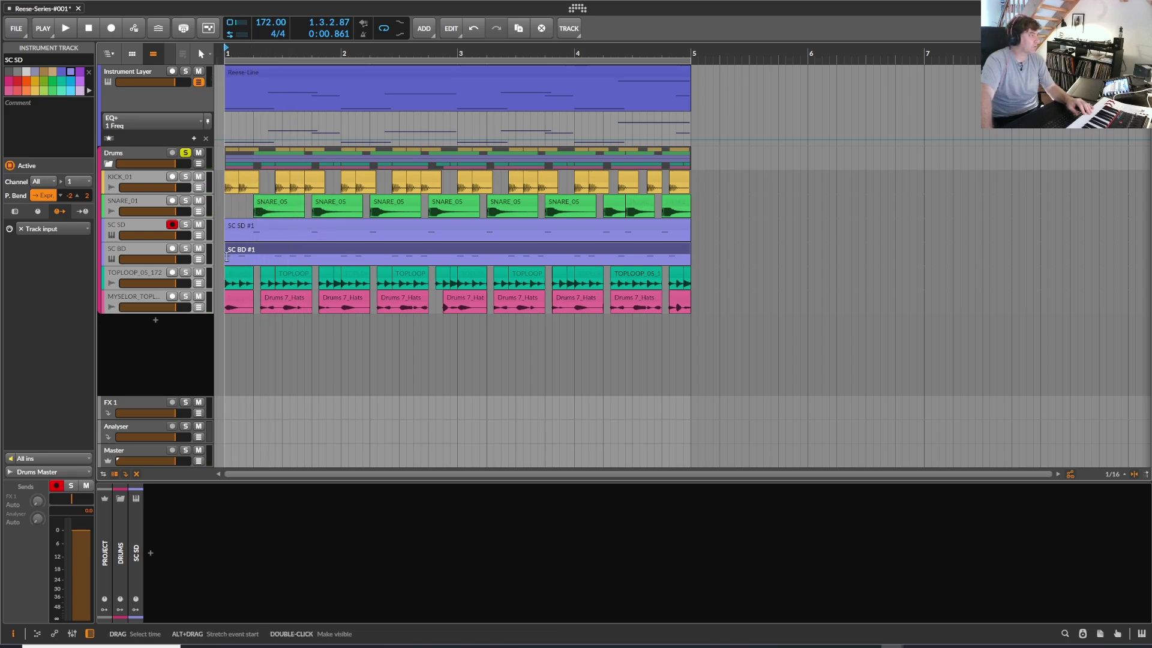
# Inspect the SC BD #1 and SC SD #1 clips and their sidechain tracks.
pyautogui.click(257, 251)
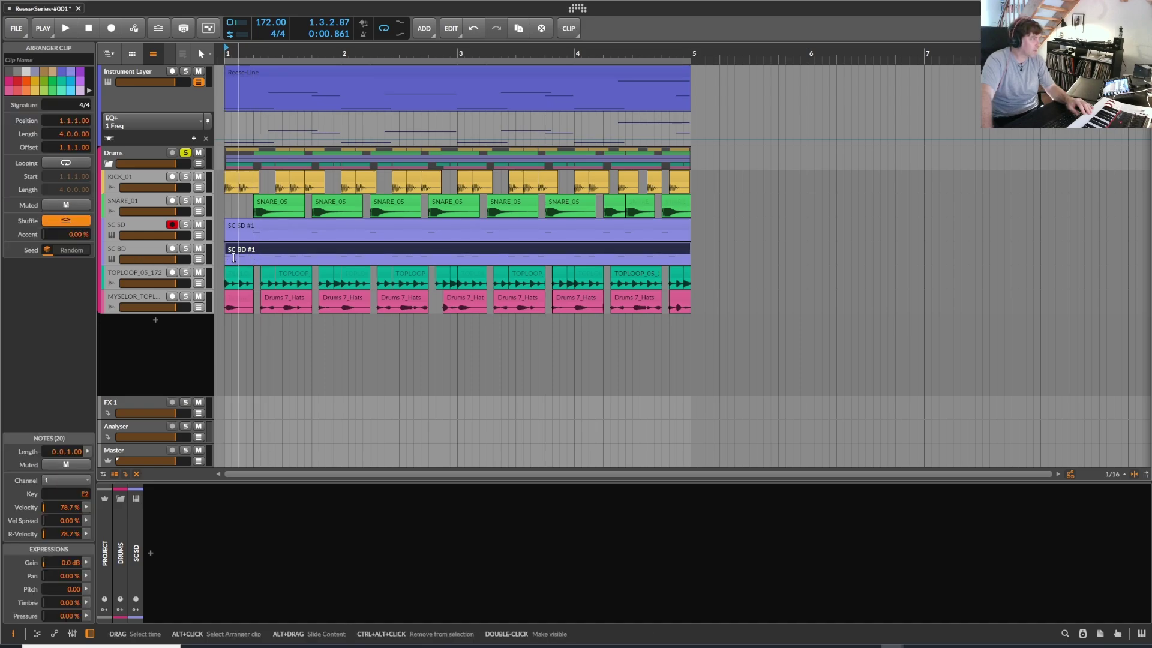
pyautogui.click(143, 229)
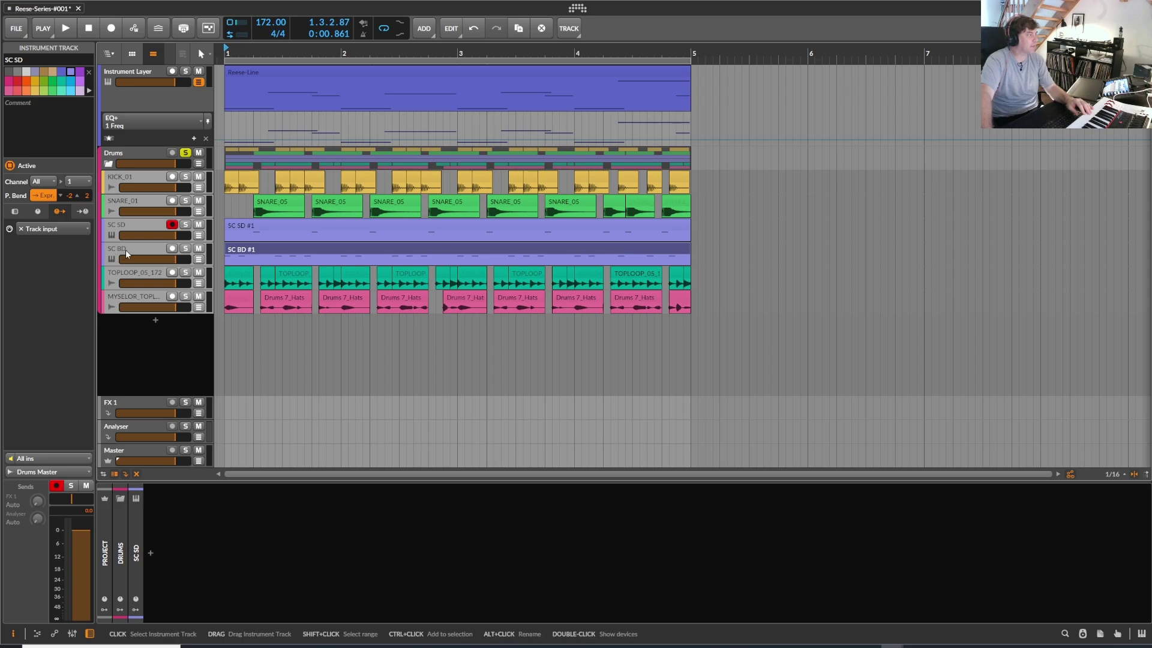
pyautogui.click(135, 247)
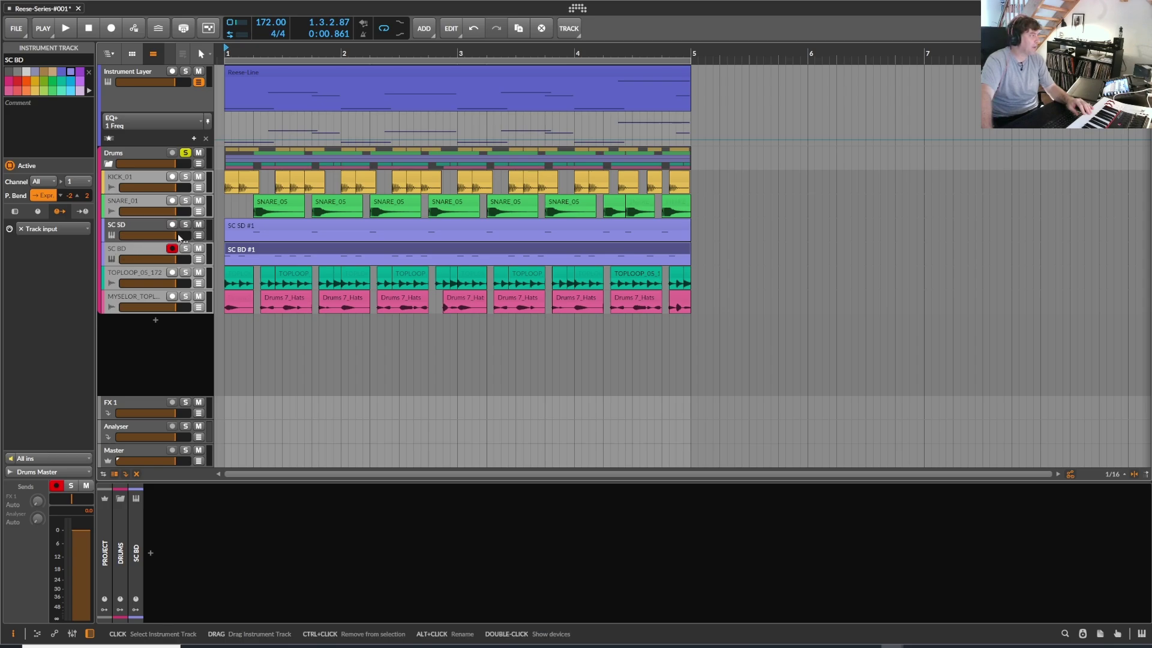
pyautogui.click(247, 227)
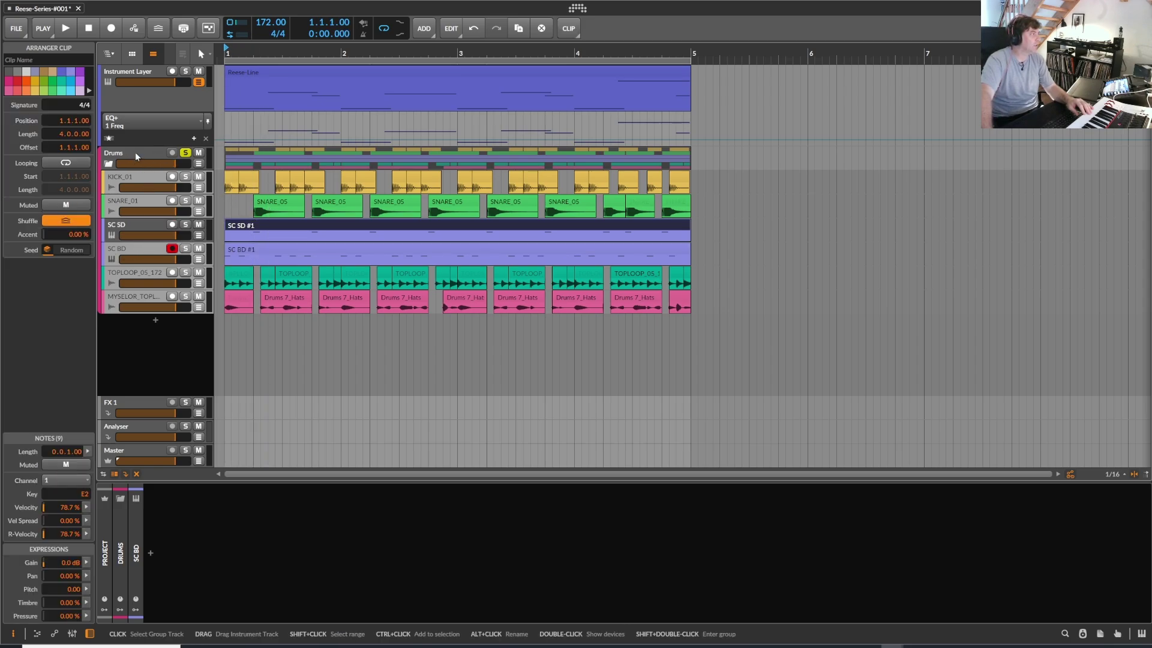
# Move from the Drums group to the Instrument Layer track and scroll its device chain.
pyautogui.click(135, 152)
pyautogui.click(150, 71)
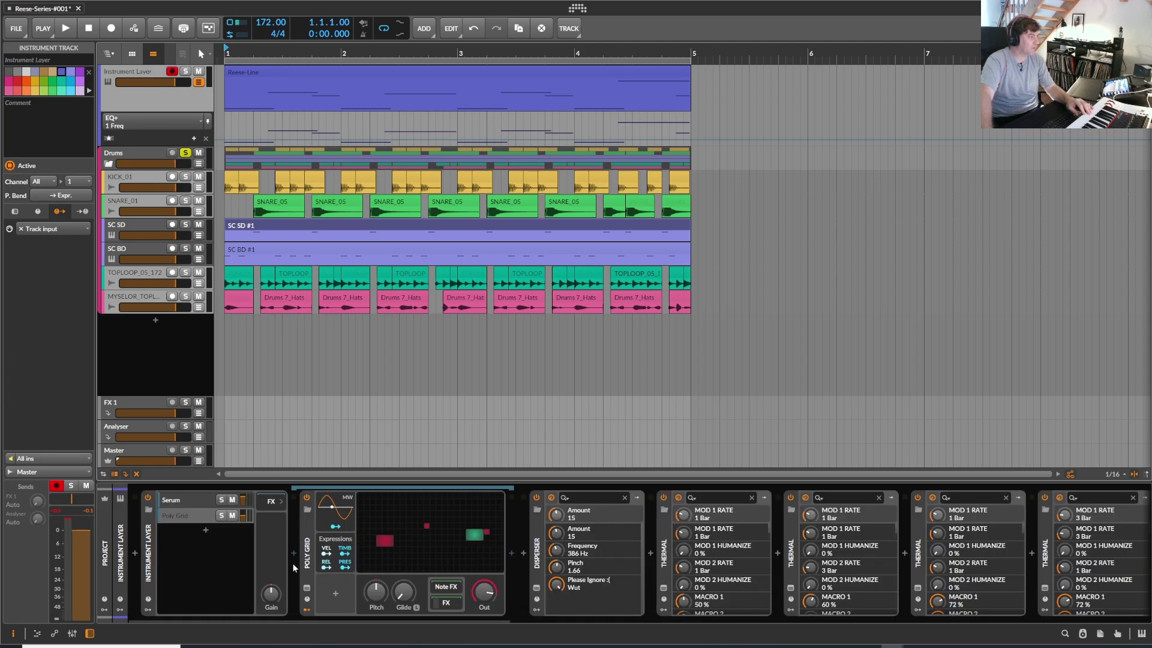
pyautogui.hscroll(5, 308, 617)
# A/B the Note Sidechain SC SD Tool, bypassing and re-enabling it twice, then stop playback.
pyautogui.hscroll(-5, 308, 617)
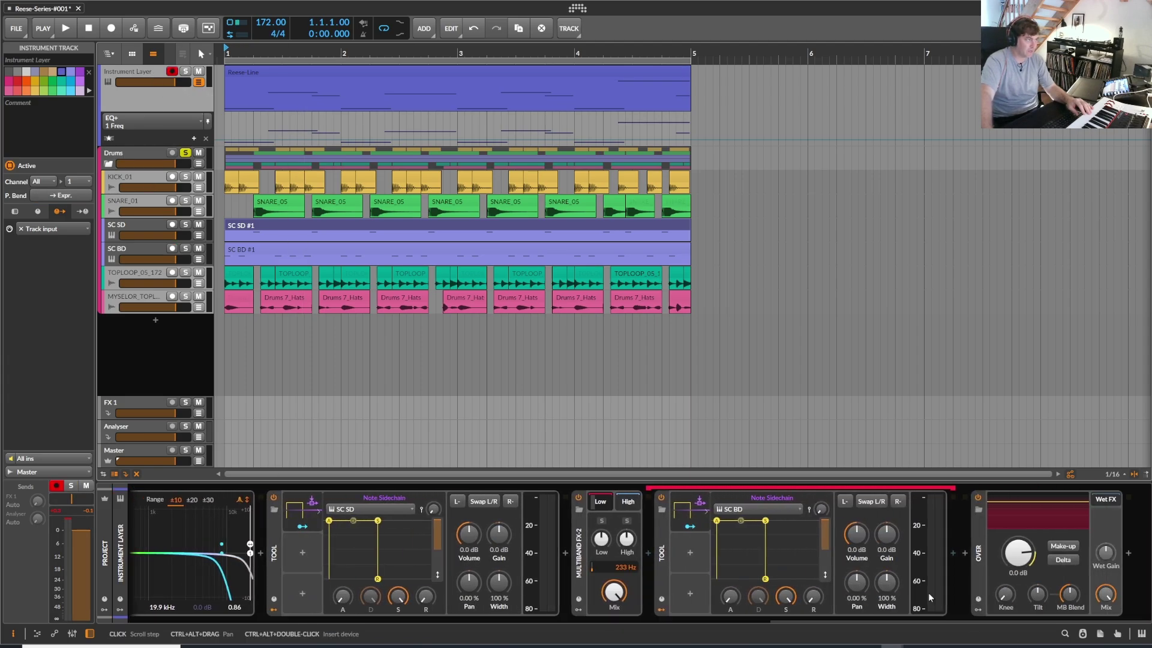
pyautogui.click(273, 529)
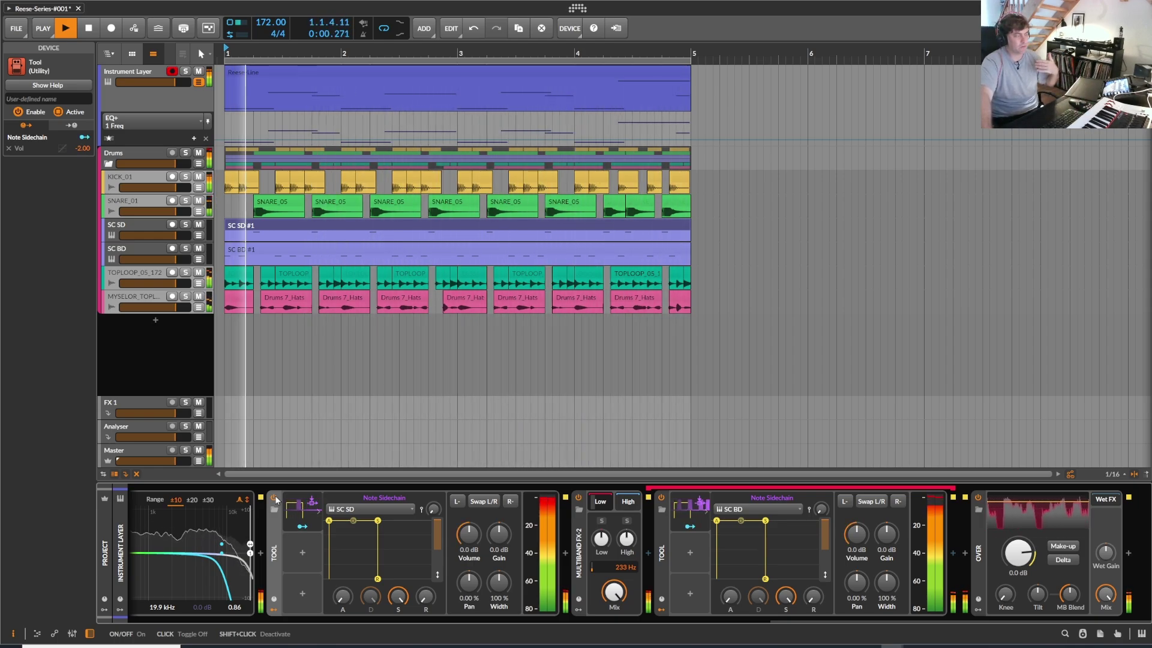
pyautogui.click(276, 500)
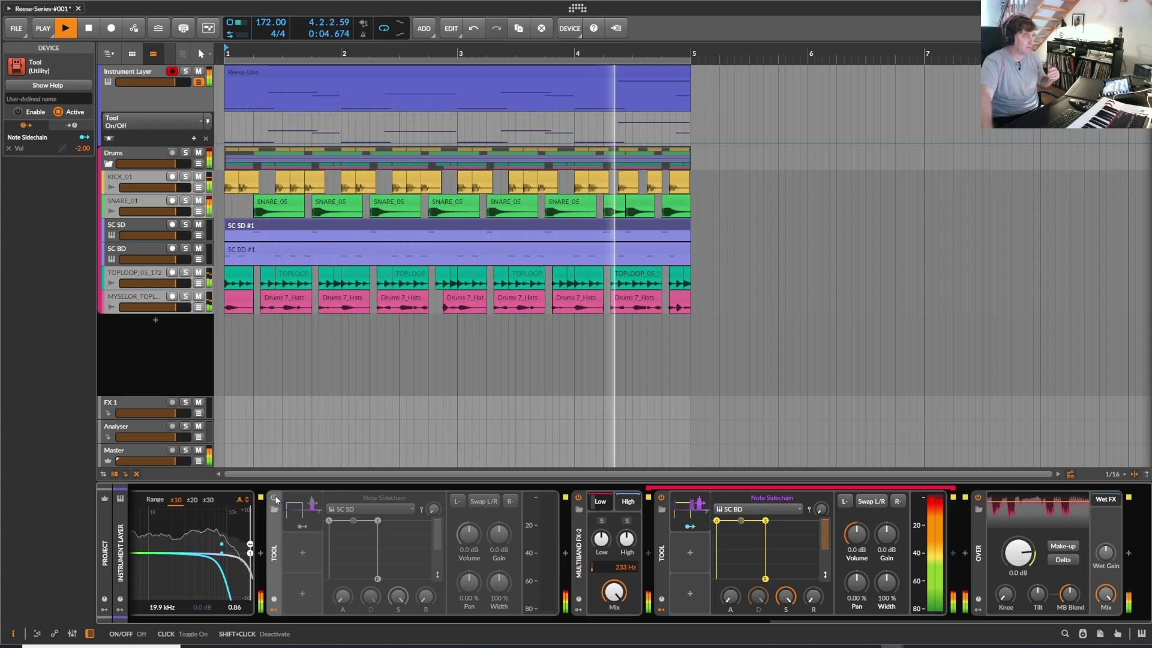
pyautogui.click(275, 499)
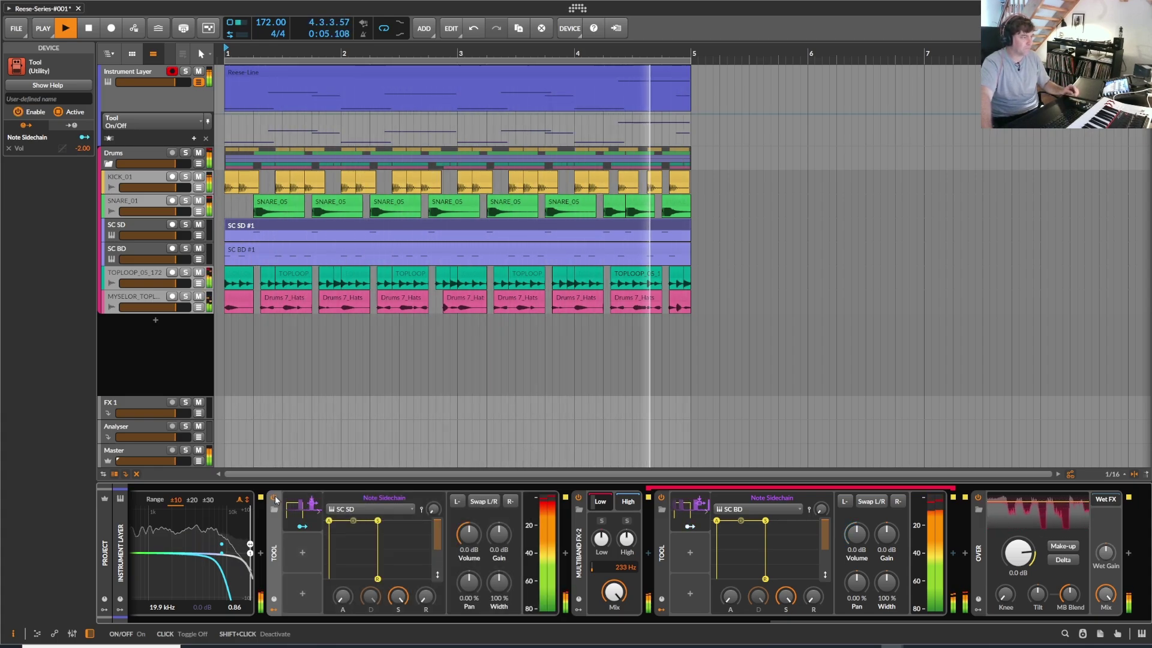
pyautogui.click(276, 500)
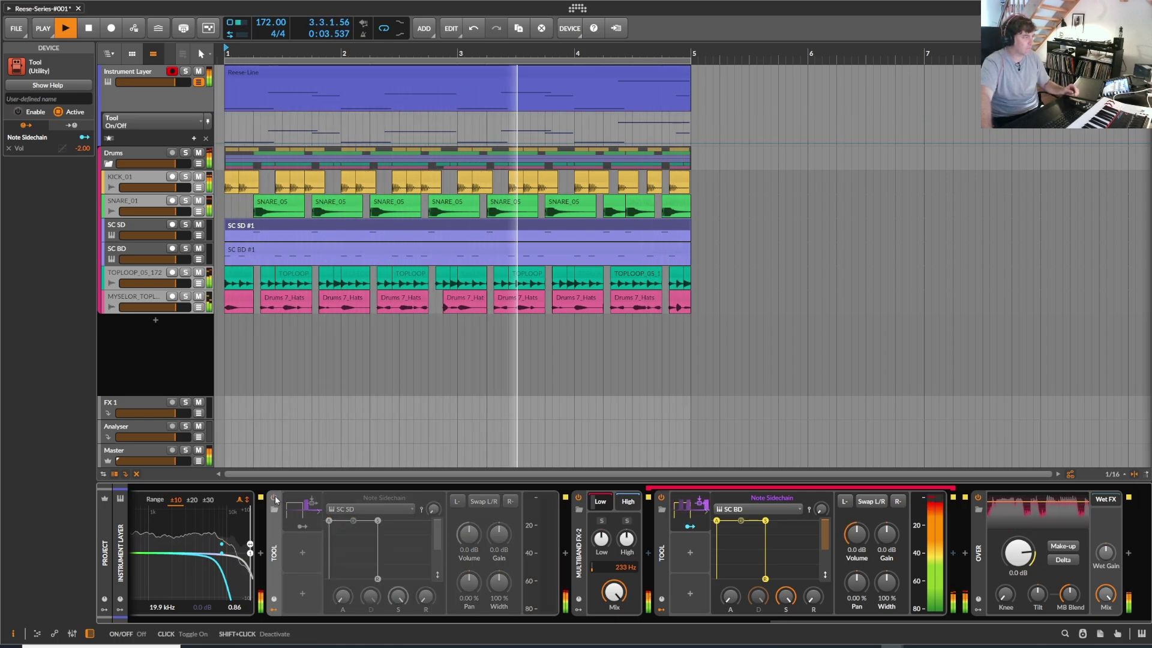
pyautogui.click(275, 499)
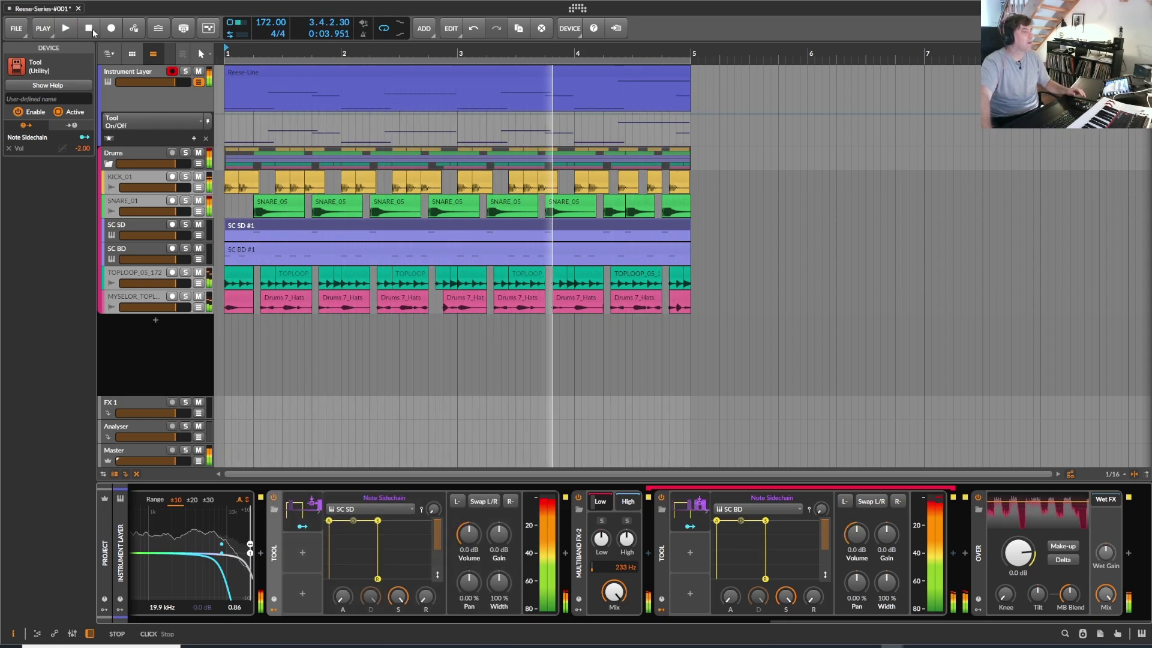
pyautogui.press('space')
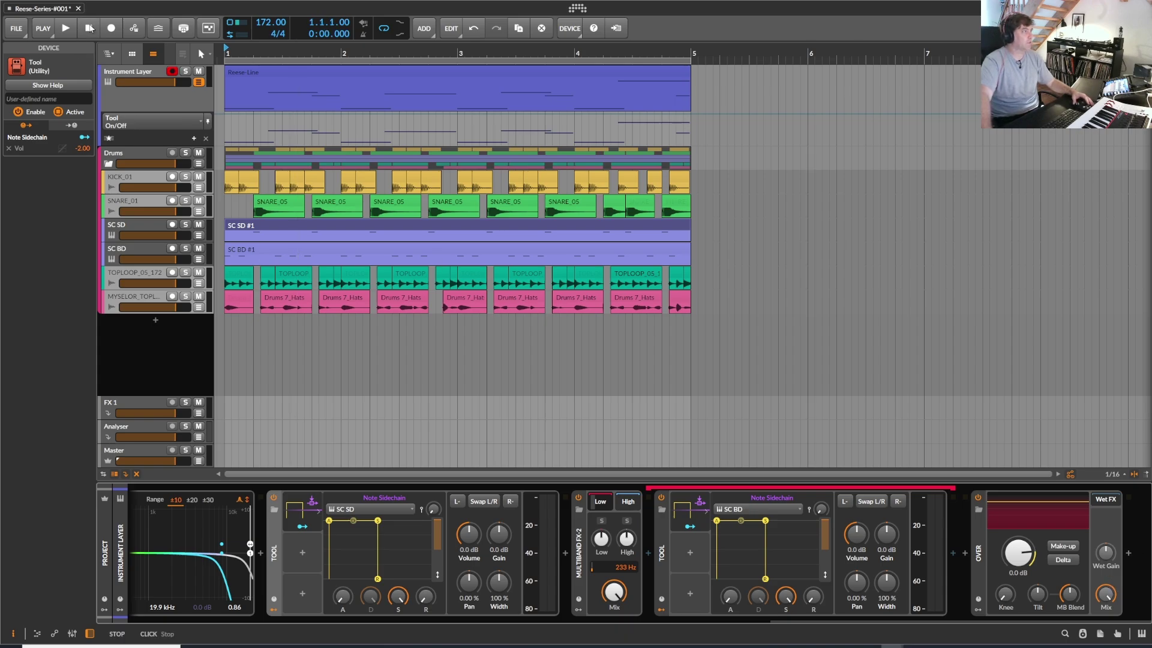
pyautogui.click(65, 28)
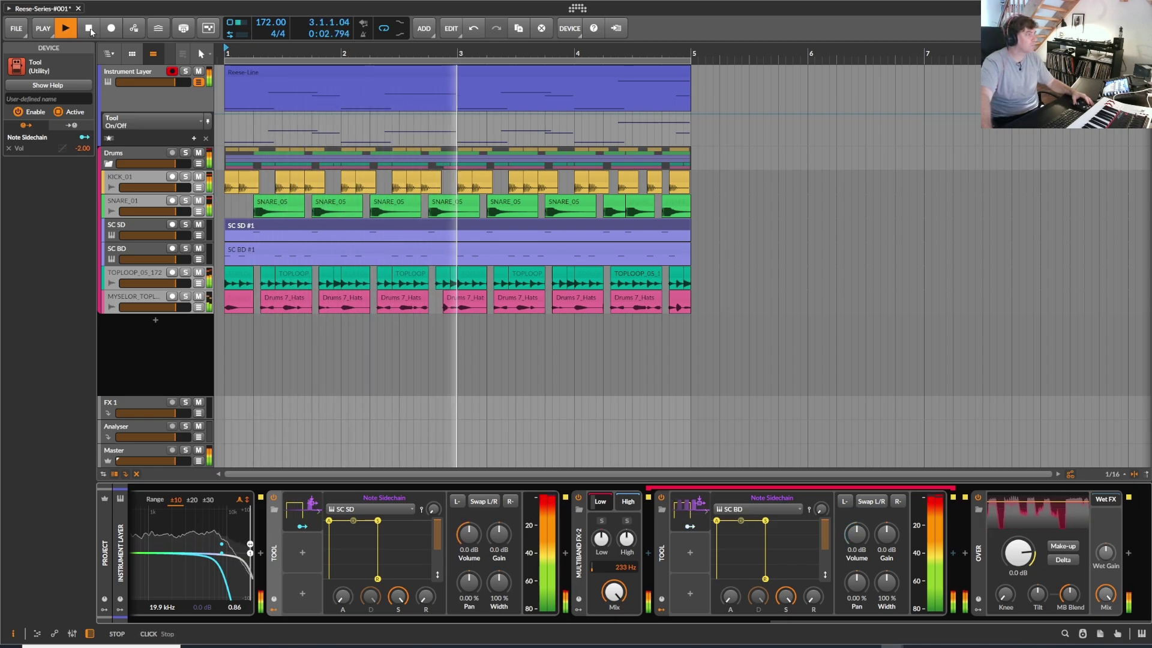
pyautogui.click(90, 30)
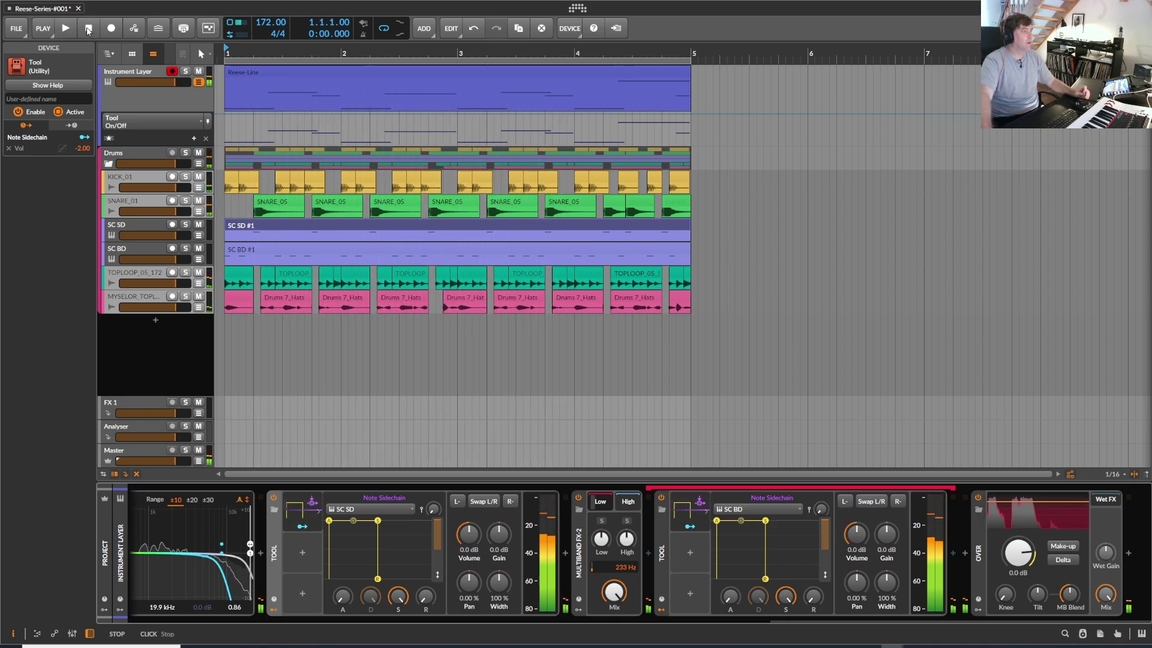